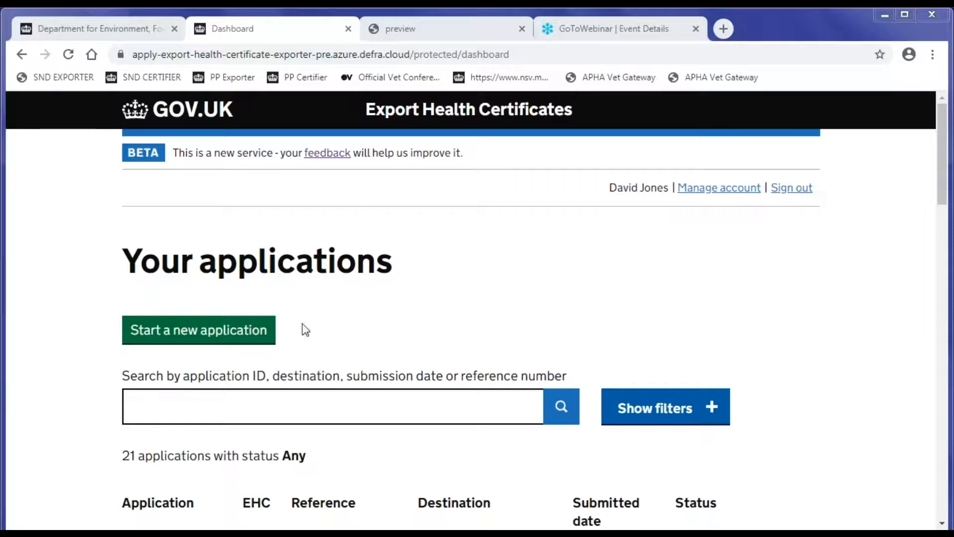
# Start a new application and choose to apply for a different certificate through the form finder
pyautogui.click(211, 330)
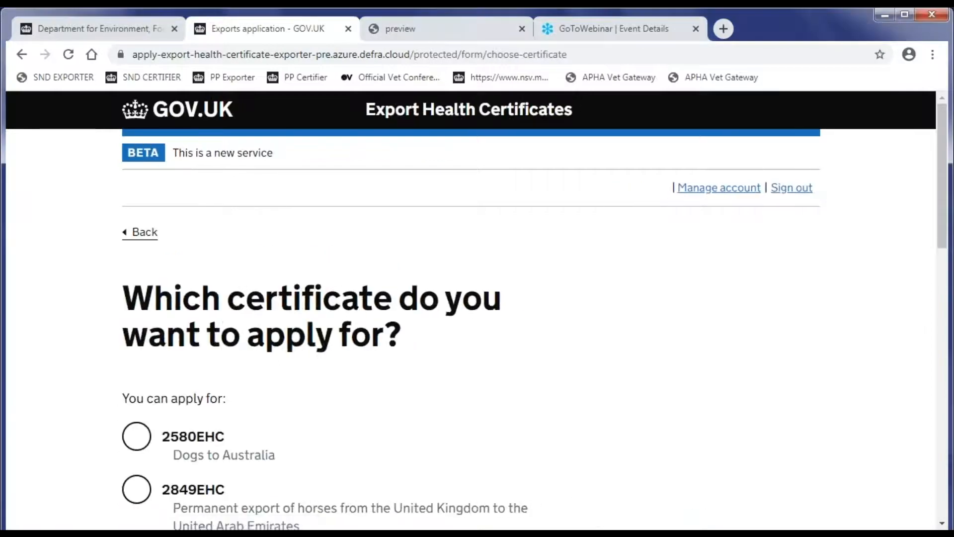
pyautogui.scroll(-6, 277, 320)
pyautogui.scroll(-4, 472, 308)
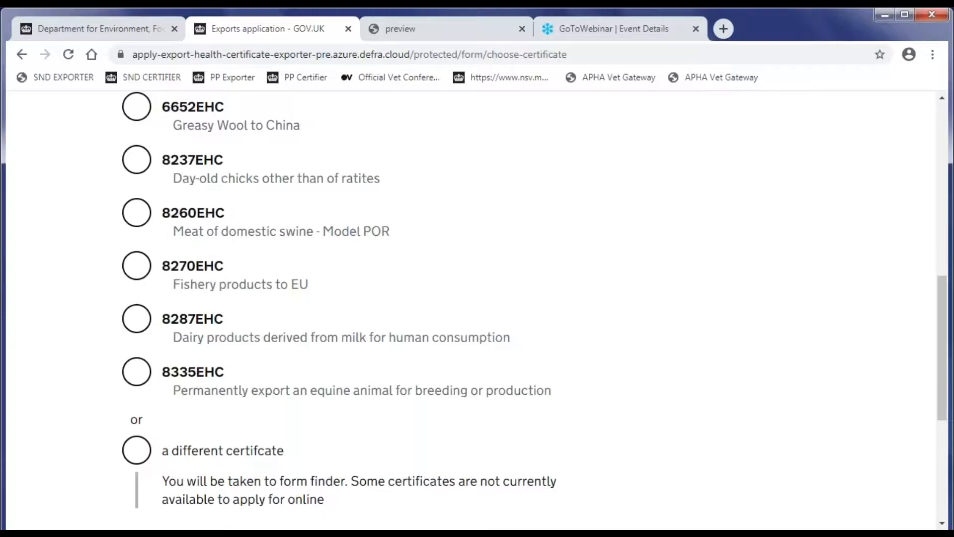
pyautogui.click(136, 451)
pyautogui.scroll(-2, 156, 433)
pyautogui.click(156, 432)
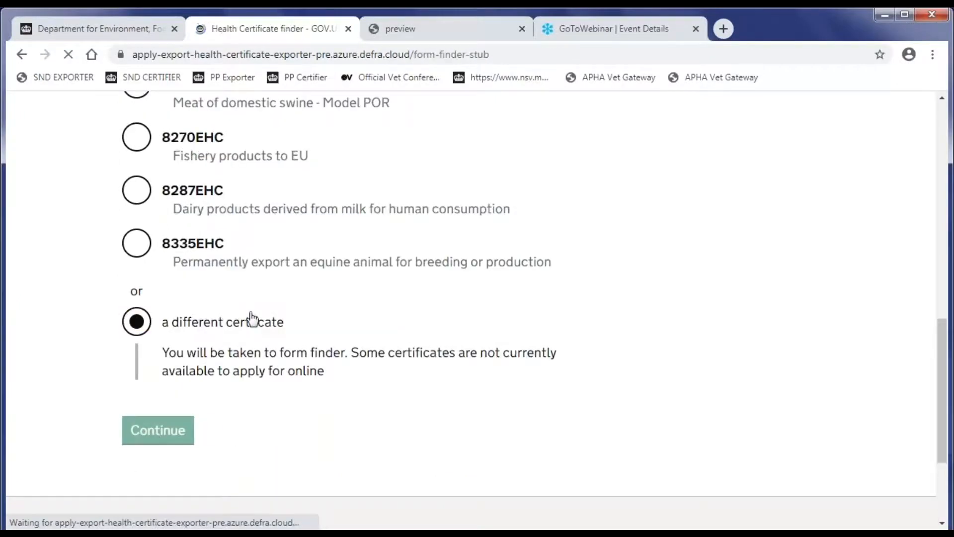
# Search the certificate finder for 8270 and select 8270EHC, Fishery products to EU
pyautogui.scroll(-3, 247, 313)
pyautogui.click(235, 290)
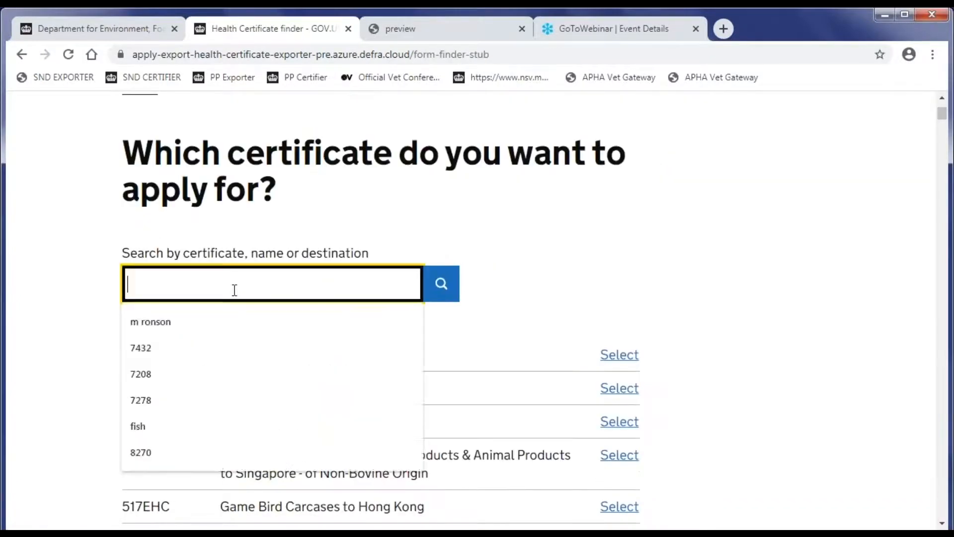
pyautogui.write('82')
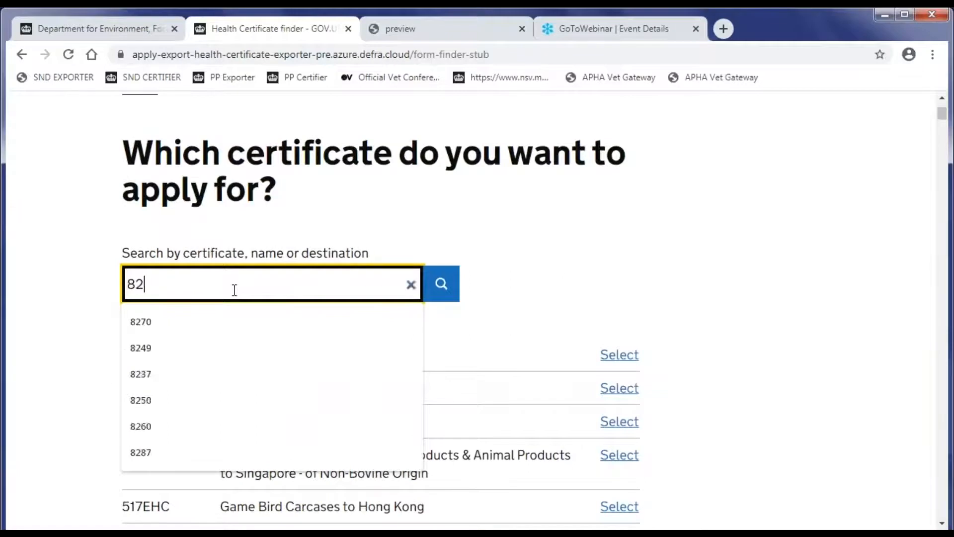
pyautogui.write('7')
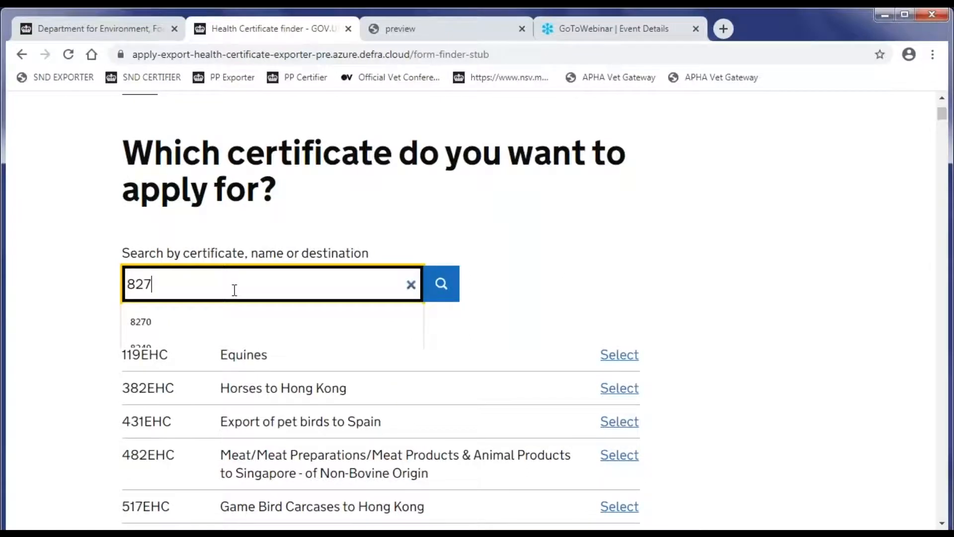
pyautogui.click(233, 322)
pyautogui.scroll(-4, 522, 323)
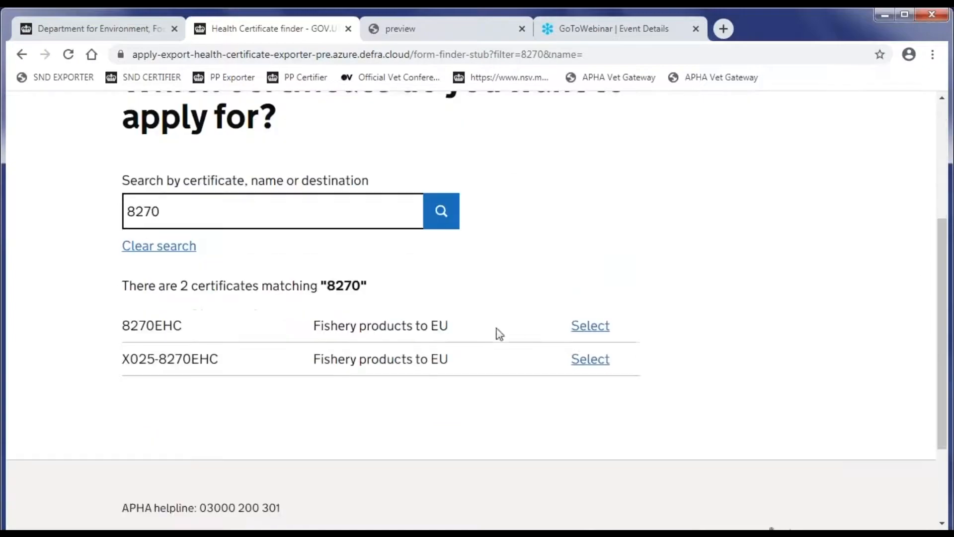
pyautogui.click(592, 329)
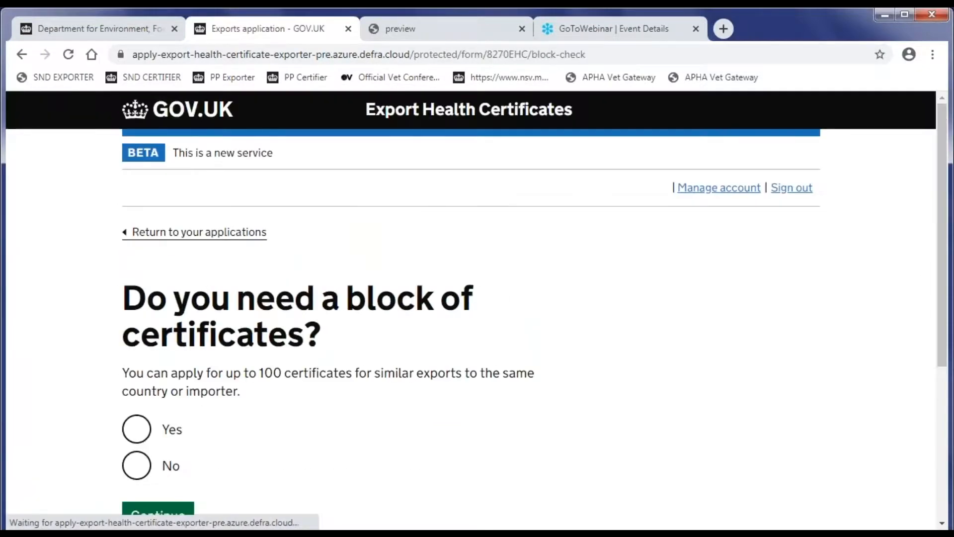
# Enter "demo" as the reference for this application and save it
pyautogui.scroll(-2, 472, 308)
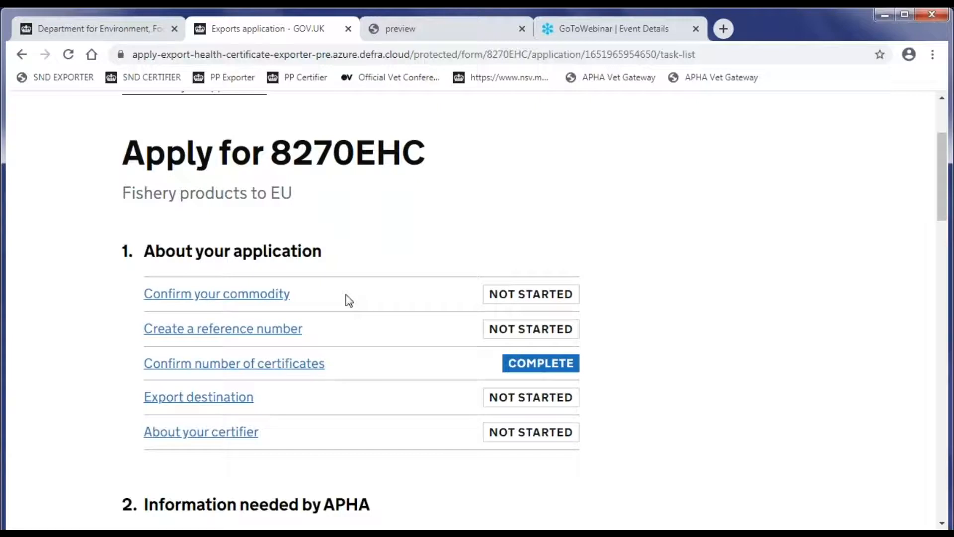
pyautogui.write('demo')
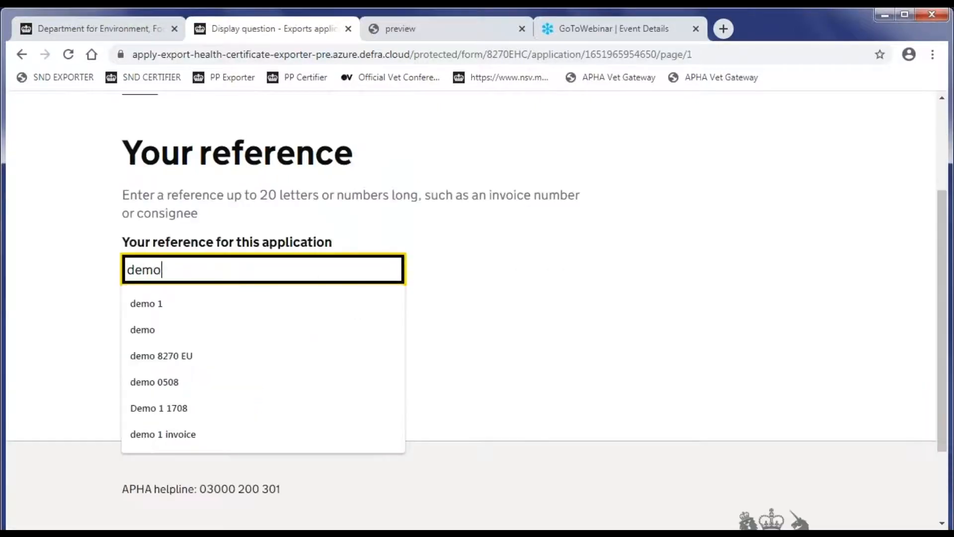
pyautogui.click(633, 318)
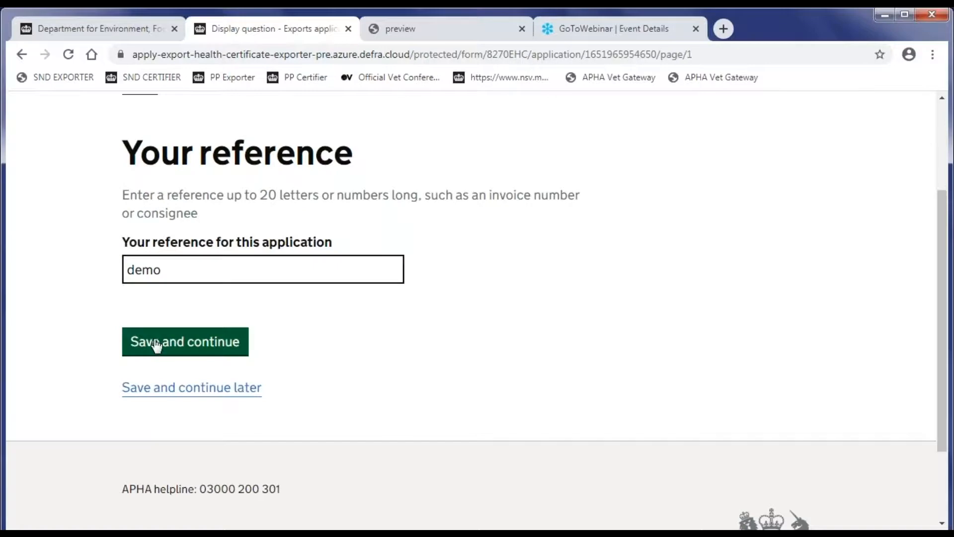
pyautogui.click(174, 343)
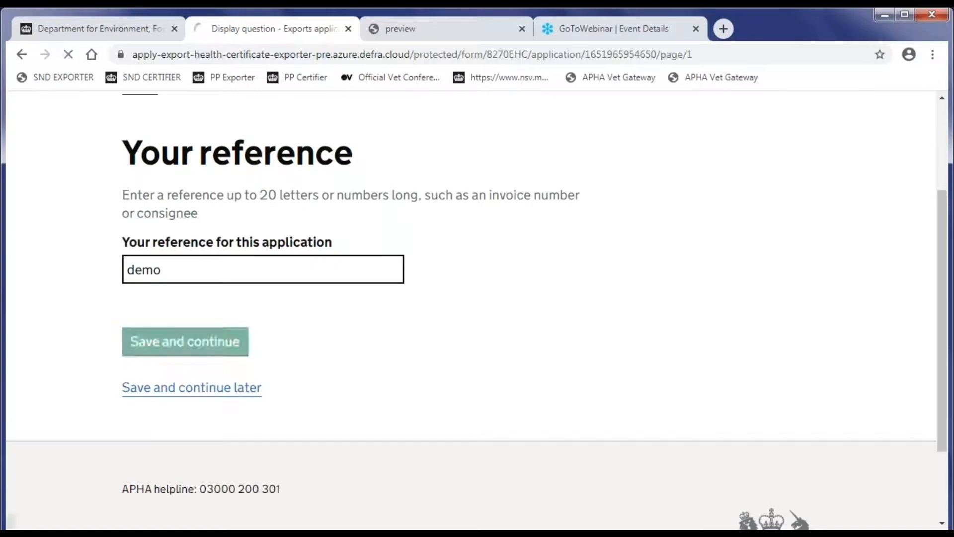
# Set the point of entry into the European Economic Area to France and the destination country to Spain, and save
pyautogui.scroll(-4, 326, 353)
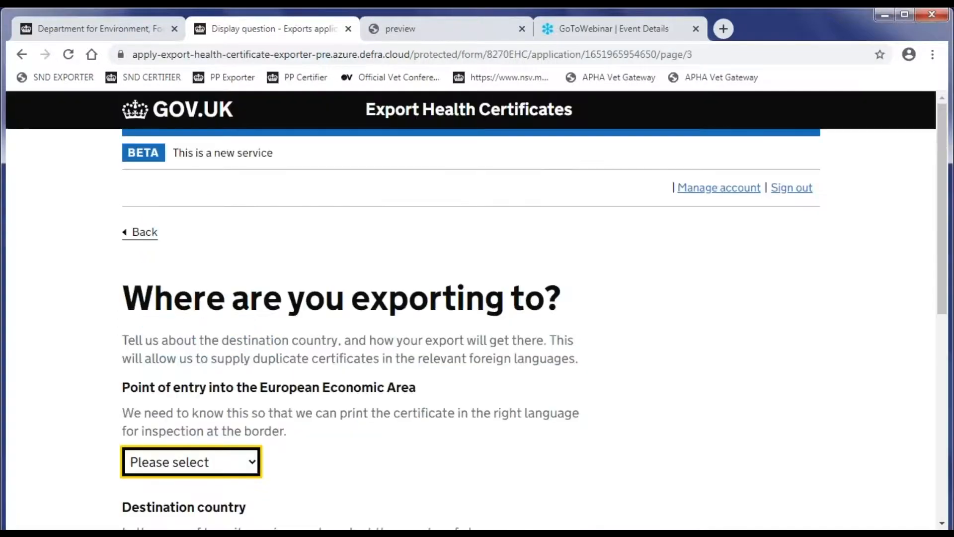
pyautogui.scroll(-3, 477, 308)
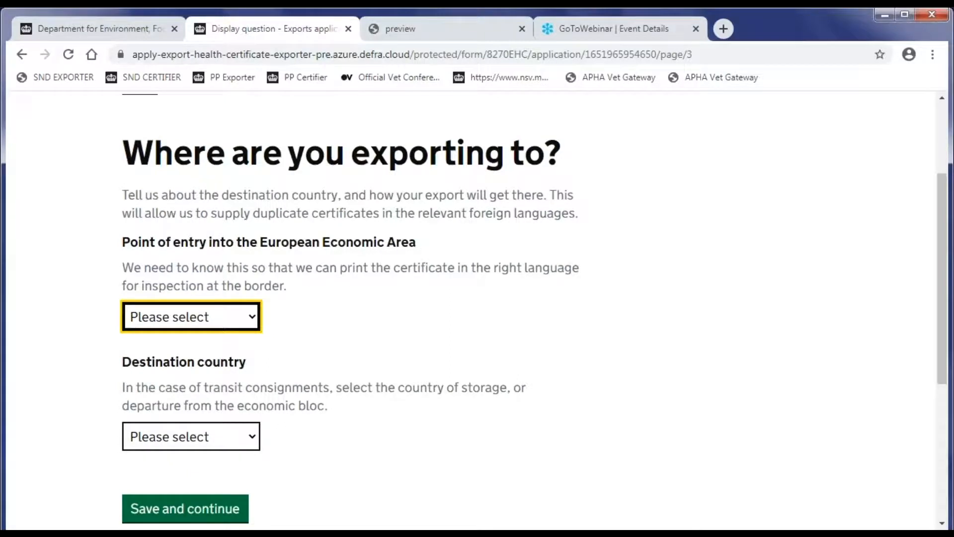
pyautogui.click(244, 436)
pyautogui.moveTo(253, 251); pyautogui.dragTo(244, 343)
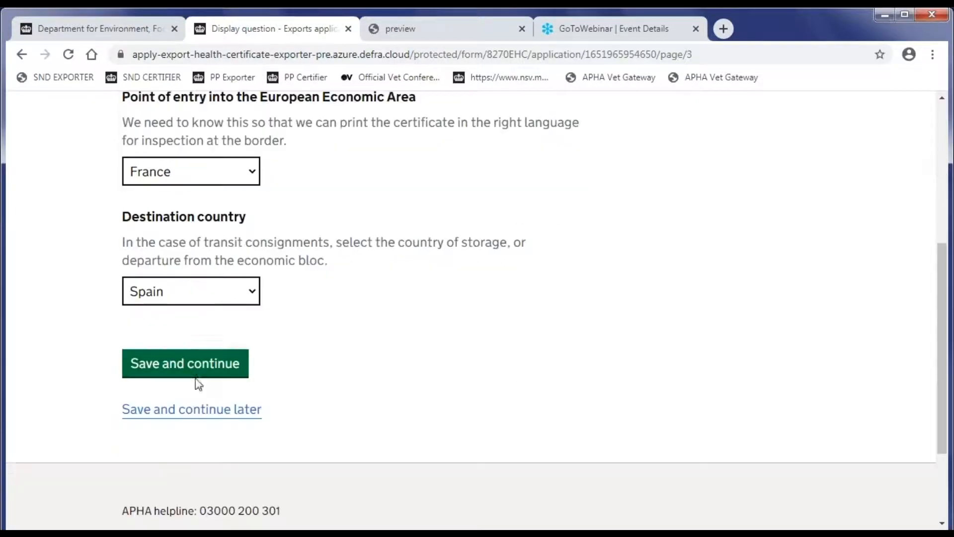
pyautogui.click(193, 371)
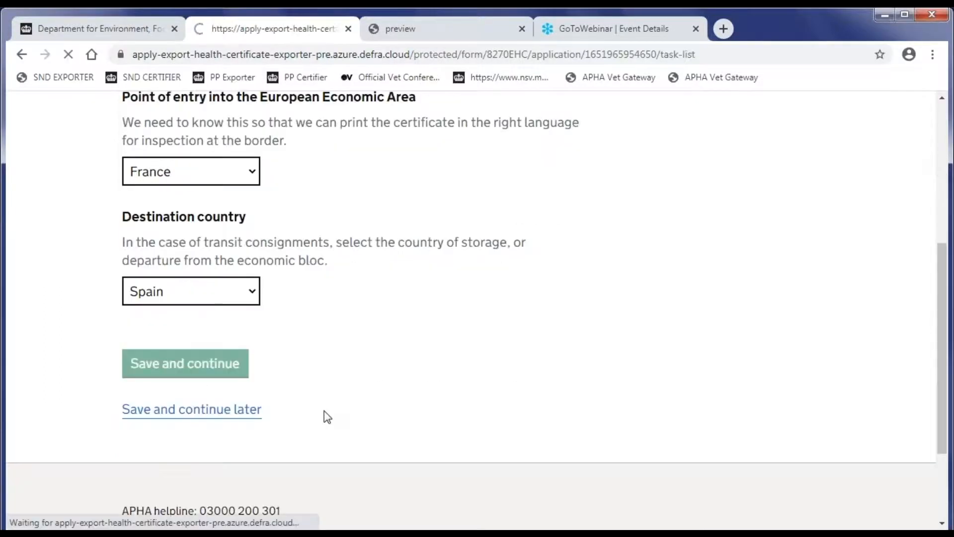
# Find the certifying vet organisation by its name and confirm it as the certifier
pyautogui.scroll(-5, 323, 416)
pyautogui.click(202, 282)
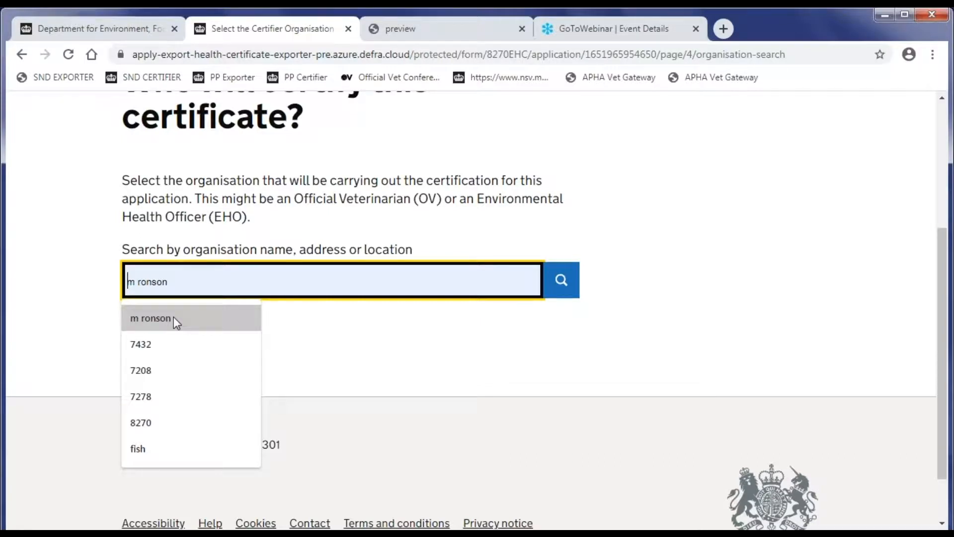
pyautogui.click(174, 317)
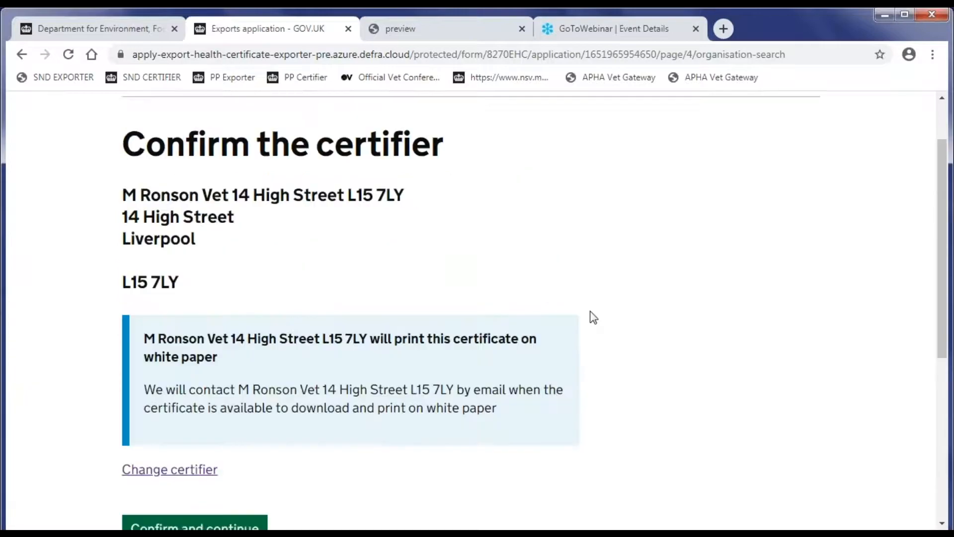
pyautogui.scroll(-3, 591, 316)
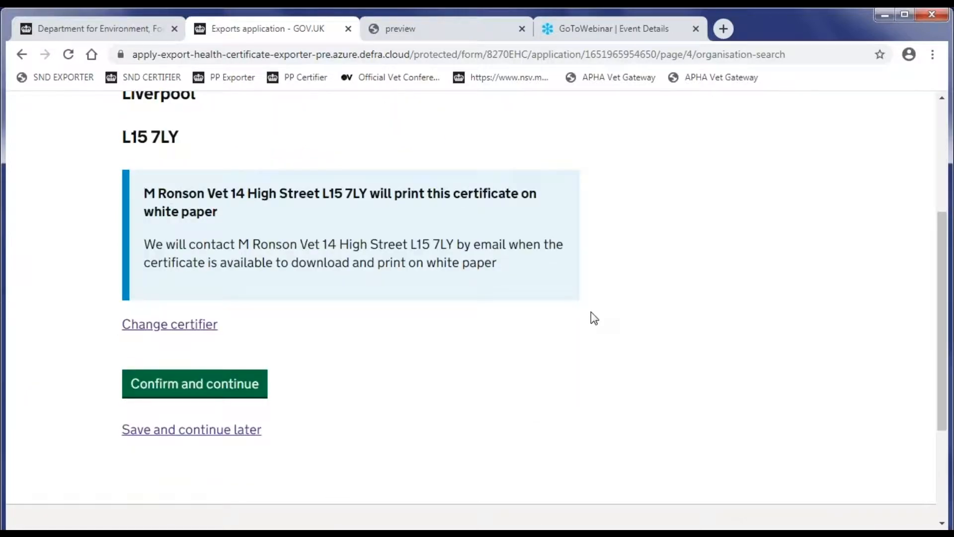
pyautogui.click(208, 386)
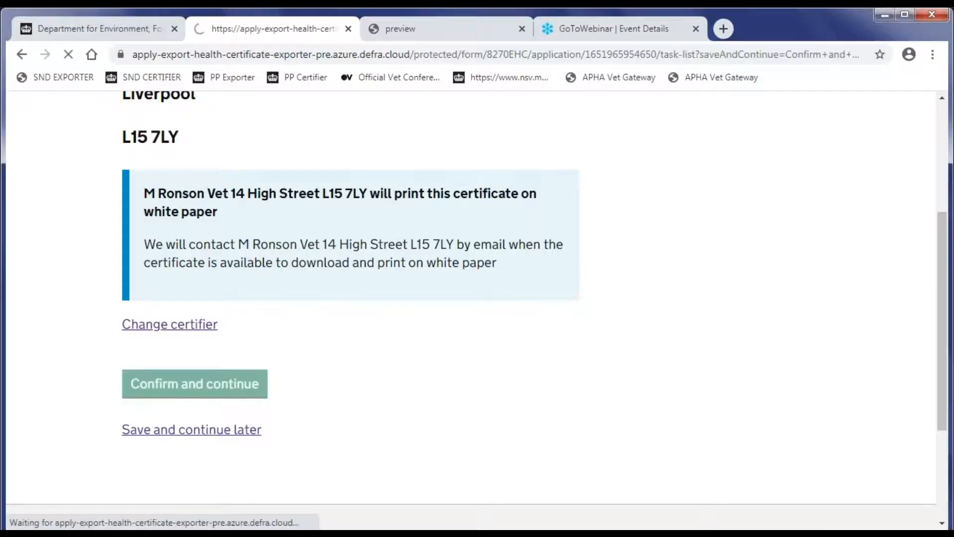
# Set the origin of the product to Great Britain only and save the answer
pyautogui.scroll(-3, 367, 353)
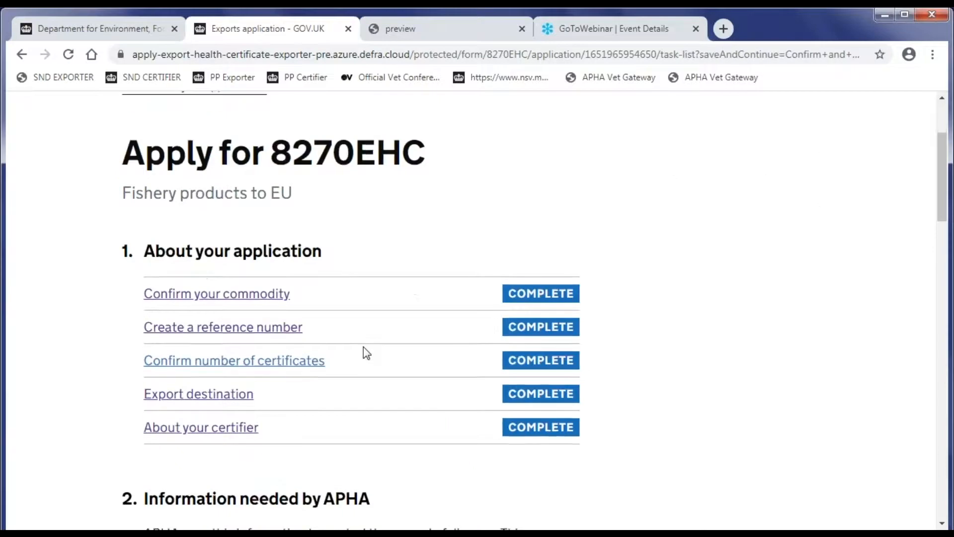
pyautogui.scroll(-5, 383, 349)
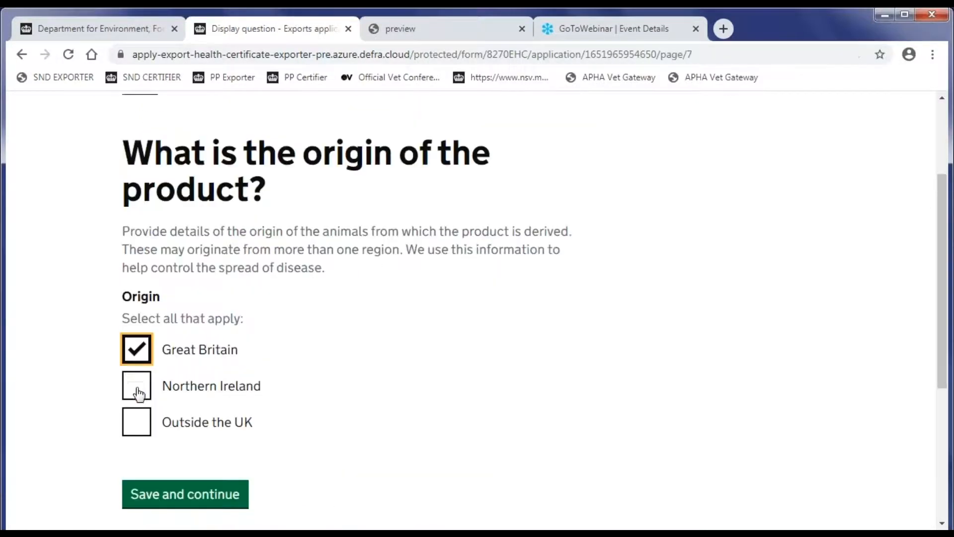
pyautogui.click(136, 388)
pyautogui.click(144, 393)
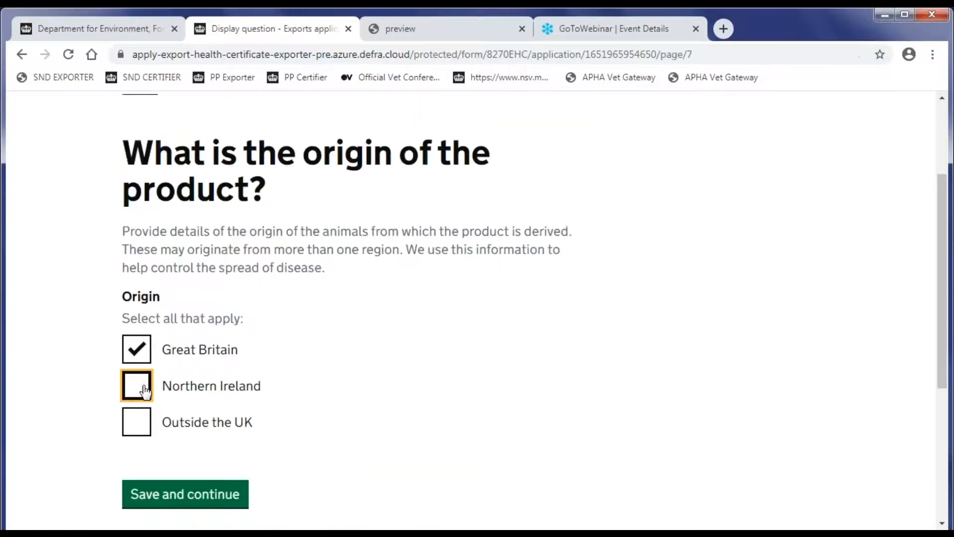
pyautogui.scroll(-1, 244, 411)
pyautogui.click(243, 417)
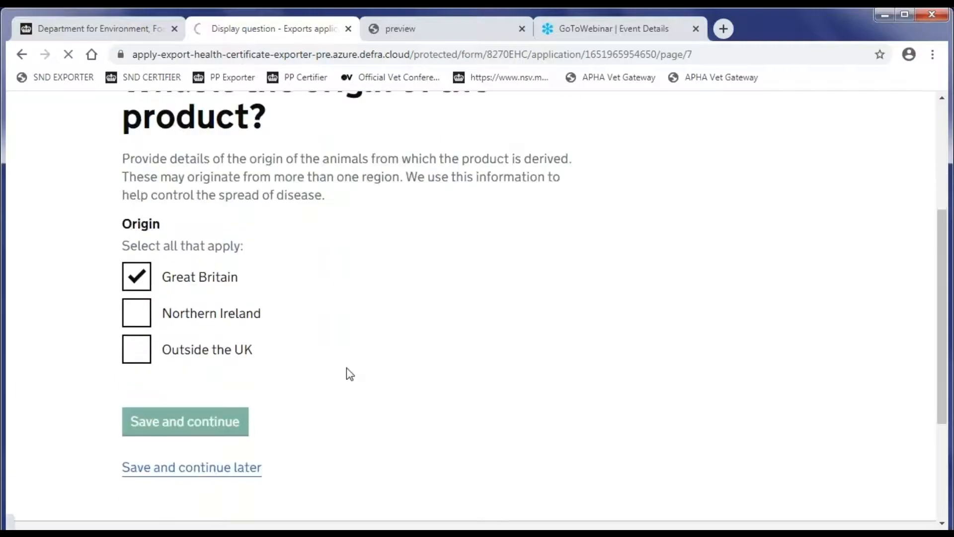
# Open the question about the planned date of export
pyautogui.scroll(-8, 347, 373)
pyautogui.click(251, 256)
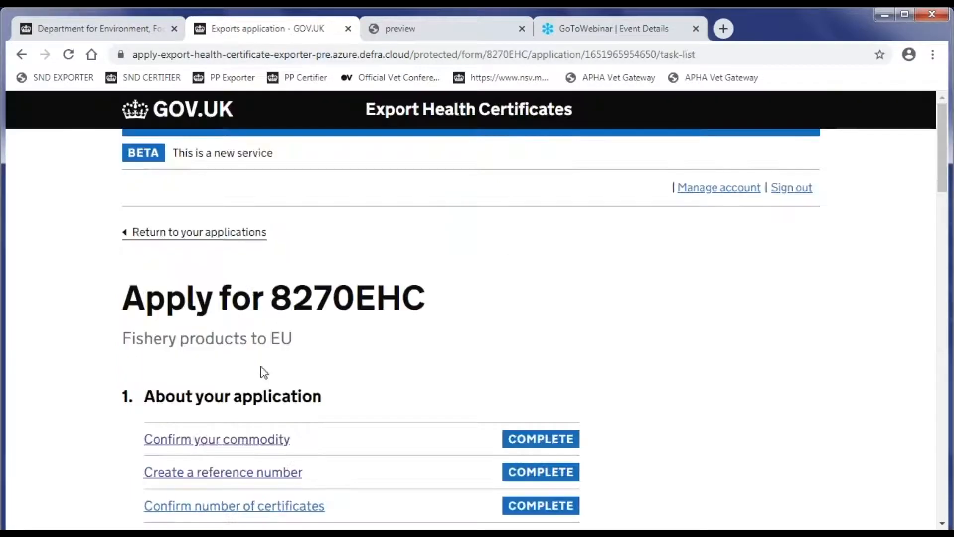
# Open the commodity details and enter commodity code 1234 and the description "live fish"
pyautogui.scroll(-3, 416, 366)
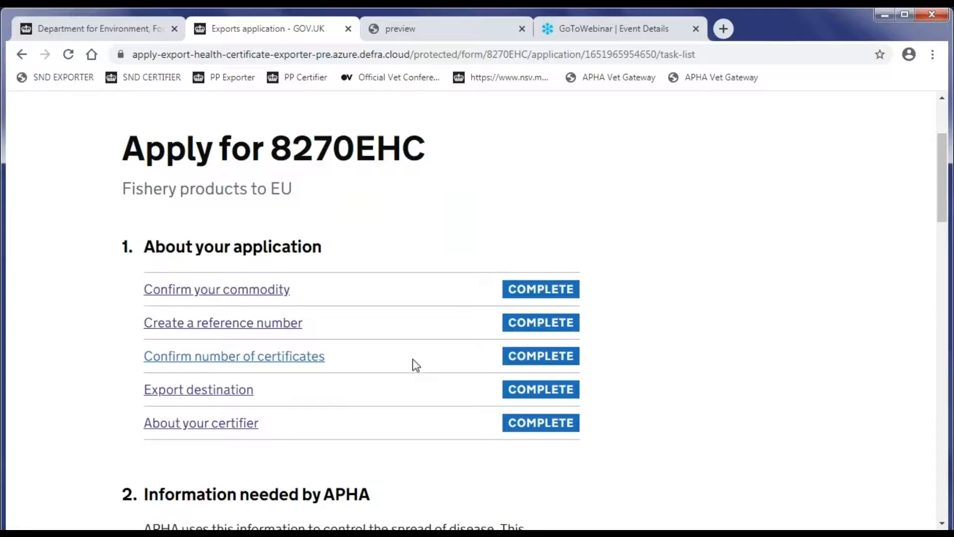
pyautogui.scroll(-7, 416, 365)
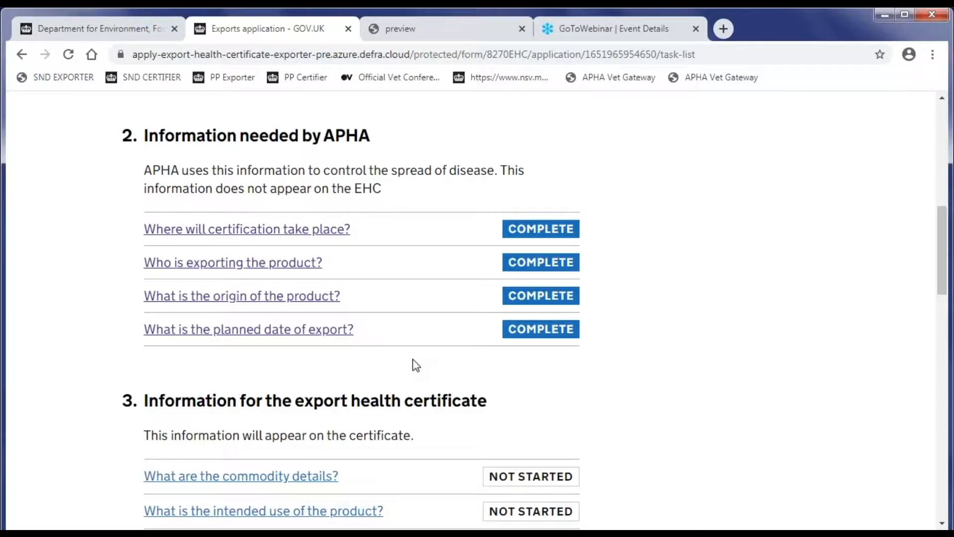
pyautogui.scroll(-4, 416, 365)
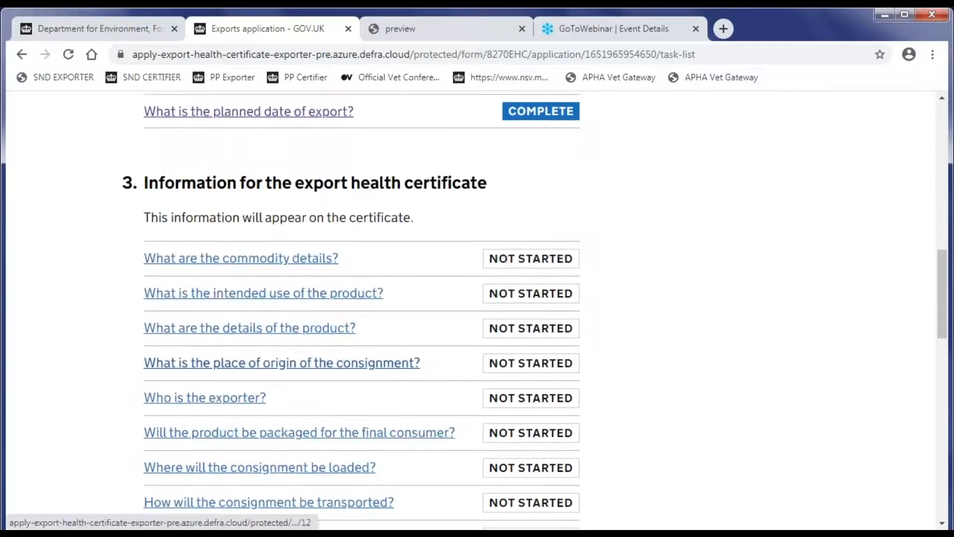
pyautogui.scroll(-3, 430, 260)
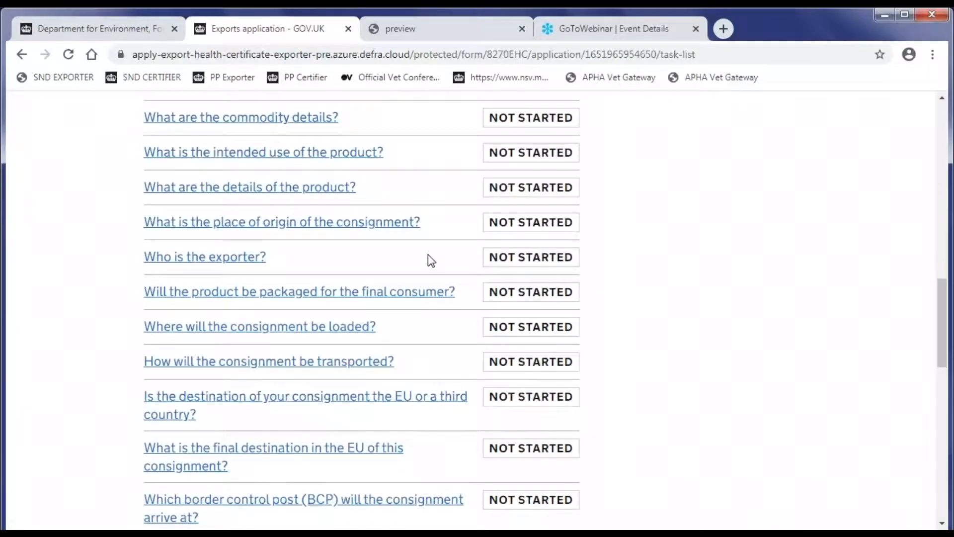
pyautogui.scroll(1, 432, 261)
pyautogui.click(241, 186)
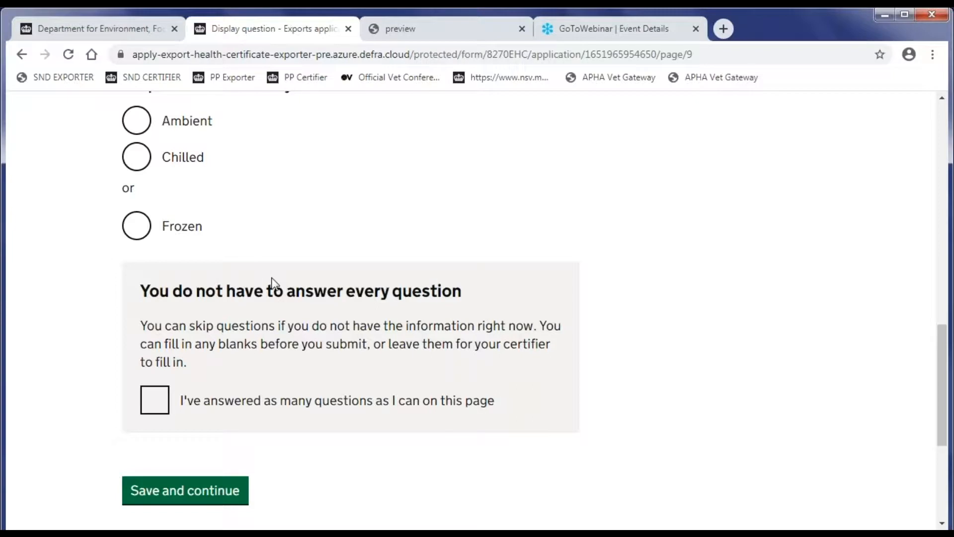
pyautogui.scroll(10, 273, 283)
pyautogui.click(234, 399)
pyautogui.write('live fish')
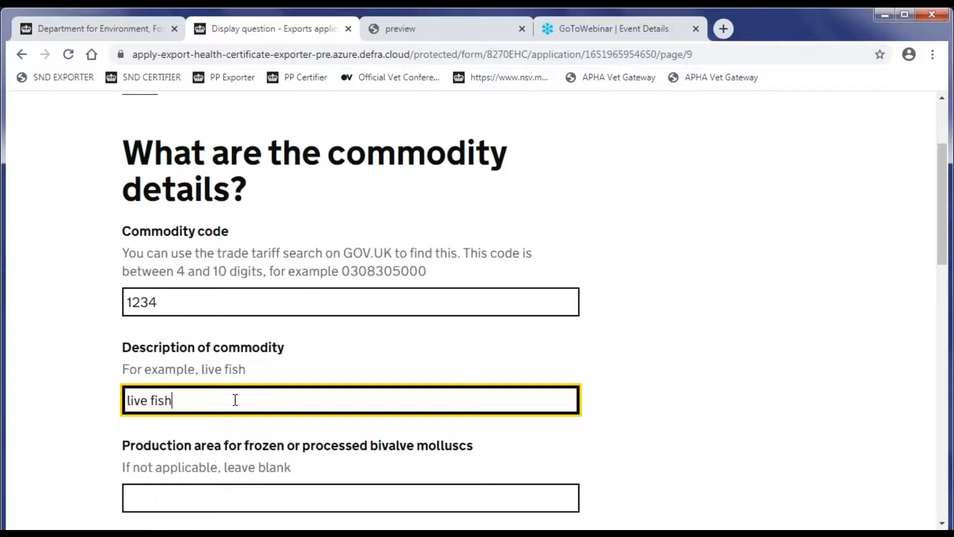
# Set both the net weight and the gross weight of the consignment to 1200kg
pyautogui.scroll(-3, 233, 393)
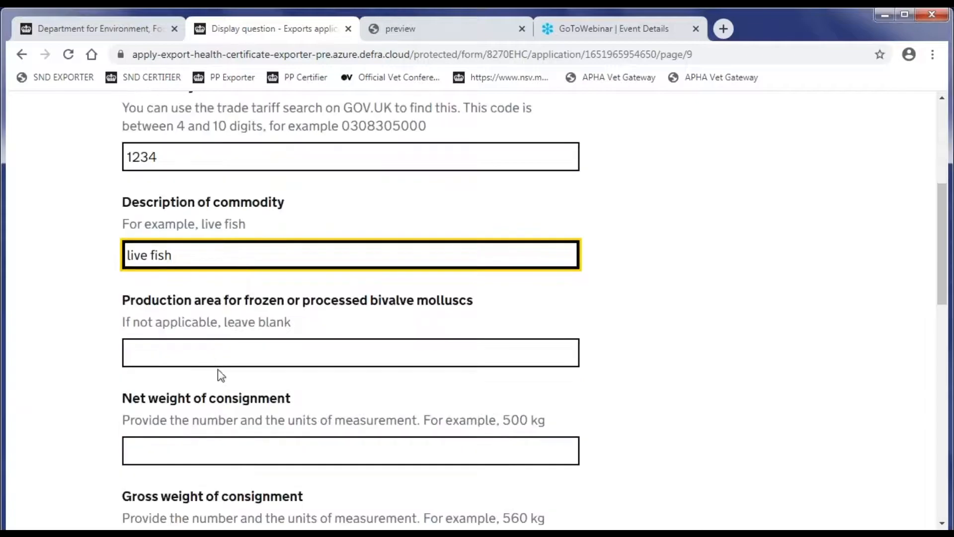
pyautogui.scroll(-3, 220, 376)
pyautogui.click(204, 305)
pyautogui.click(236, 332)
pyautogui.scroll(-3, 288, 335)
pyautogui.click(238, 266)
pyautogui.click(152, 292)
pyautogui.click(330, 358)
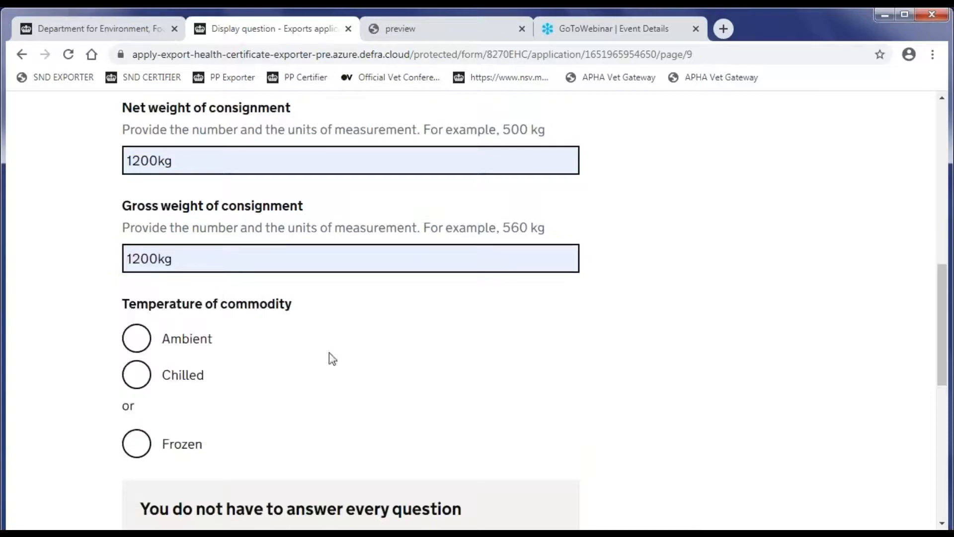
# Set the temperature of the commodity to Ambient and save the commodity details
pyautogui.click(130, 345)
pyautogui.click(186, 490)
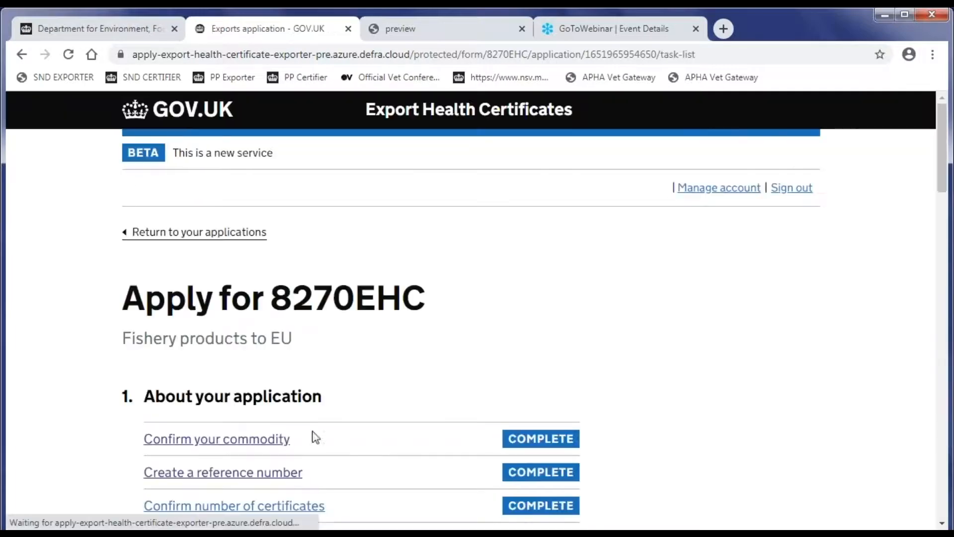
pyautogui.scroll(-7, 334, 379)
pyautogui.scroll(-7, 335, 379)
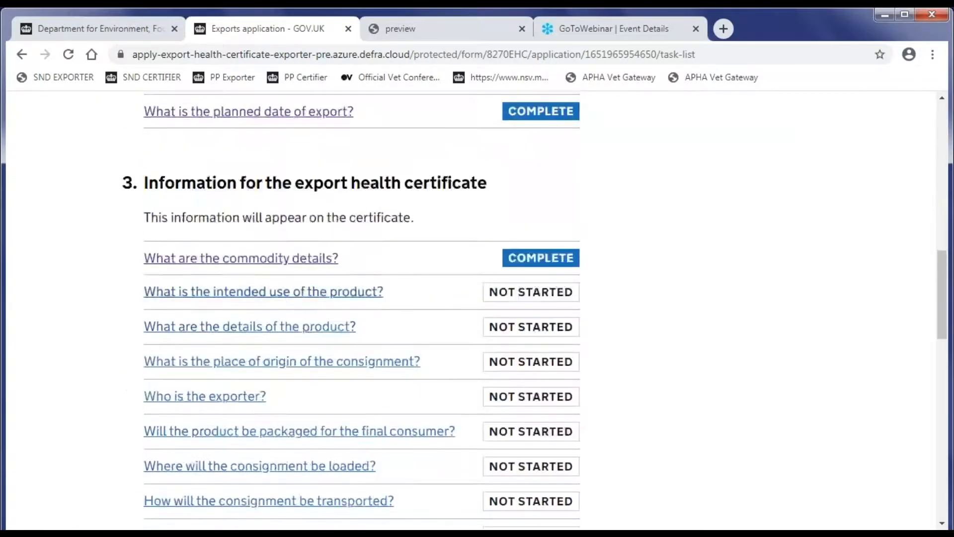
# Answer the intended use question with Human consumption and save it
pyautogui.click(259, 291)
pyautogui.scroll(-3, 136, 268)
pyautogui.click(135, 268)
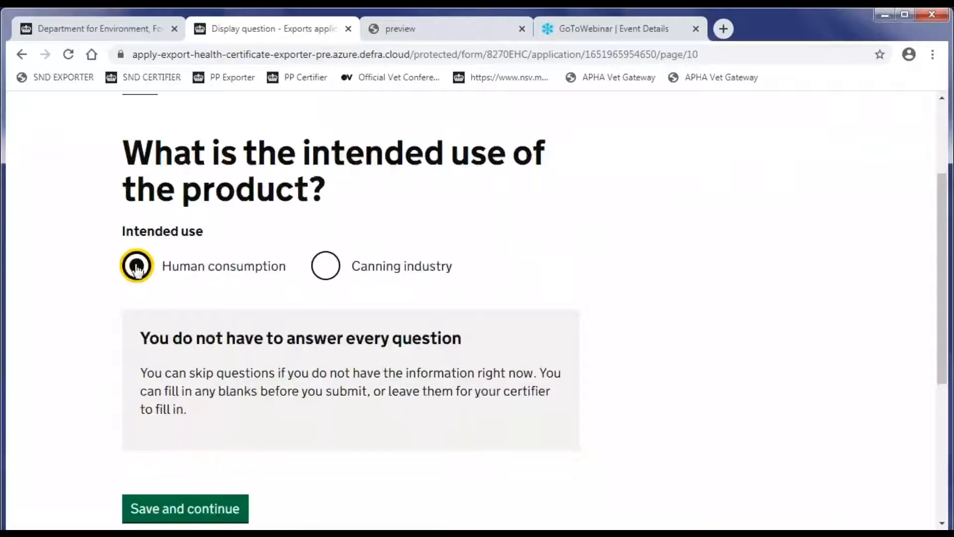
pyautogui.scroll(-2, 162, 308)
pyautogui.scroll(-1, 164, 323)
pyautogui.click(173, 364)
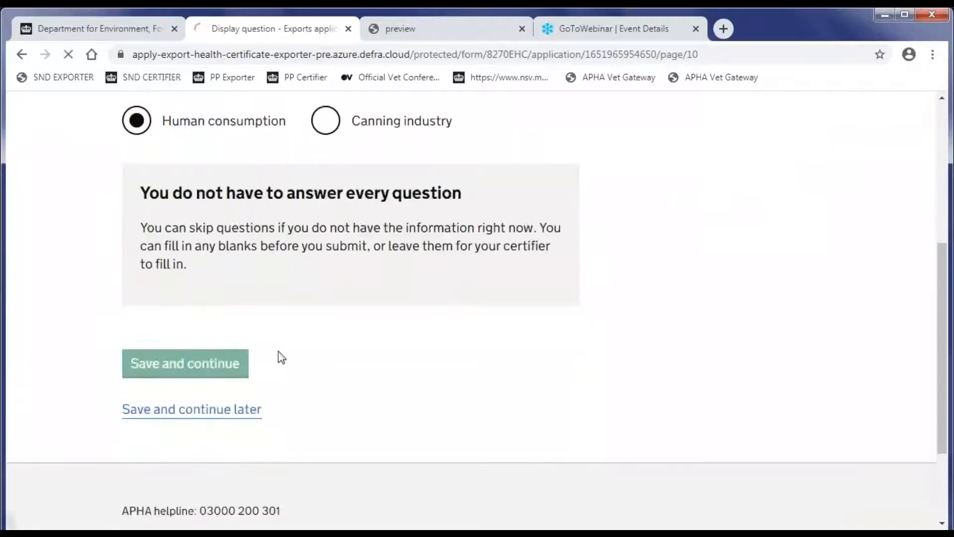
# Add a product record under the product details question and enter "name" as the scientific species name
pyautogui.scroll(-10, 342, 358)
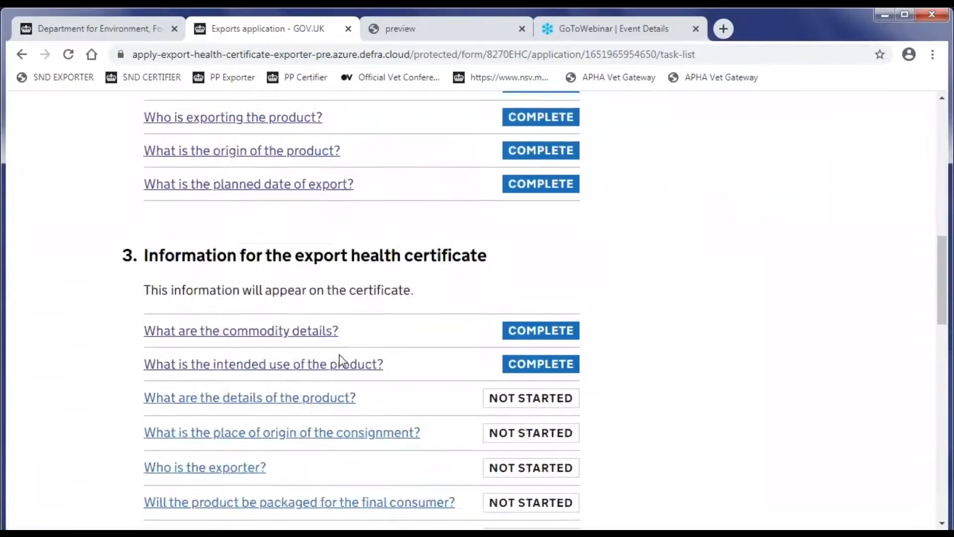
pyautogui.click(248, 253)
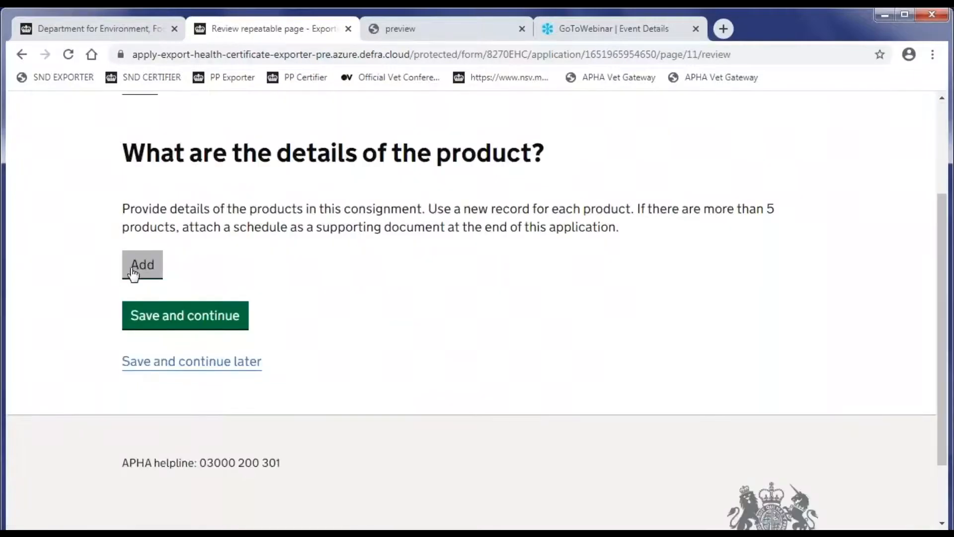
pyautogui.click(133, 274)
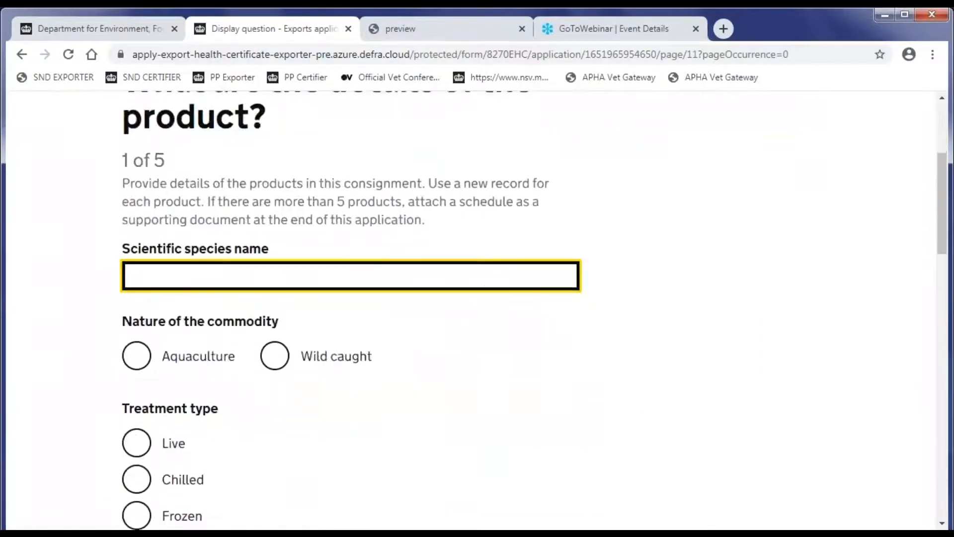
pyautogui.write('name')
pyautogui.click(434, 379)
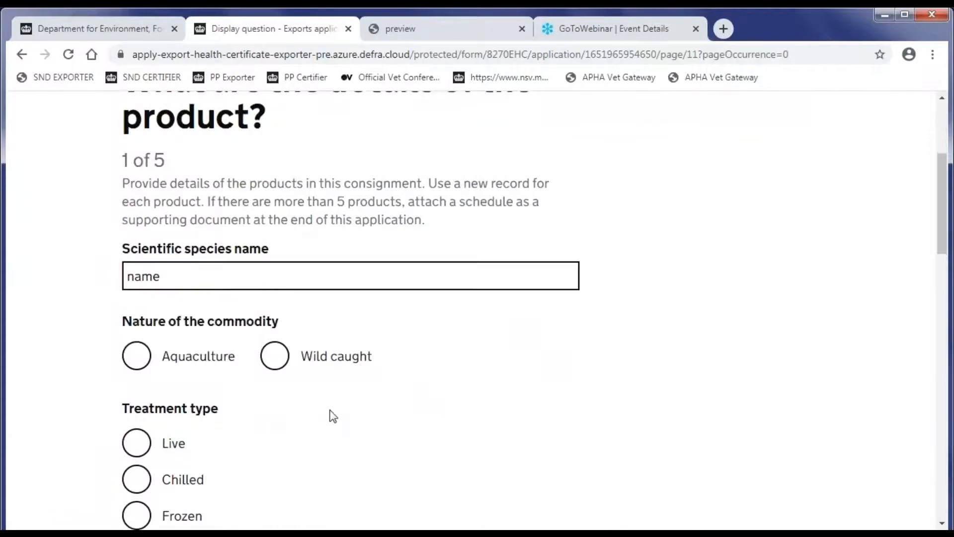
# Set the product's nature of commodity to Wild caught and its treatment type to Live
pyautogui.scroll(-3, 330, 416)
pyautogui.click(274, 209)
pyautogui.scroll(-2, 266, 309)
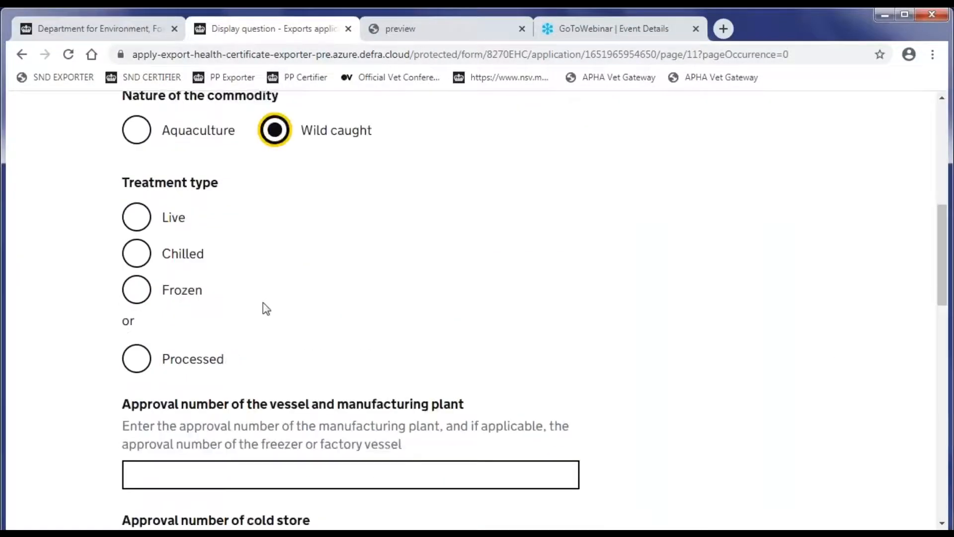
pyautogui.scroll(-1, 266, 310)
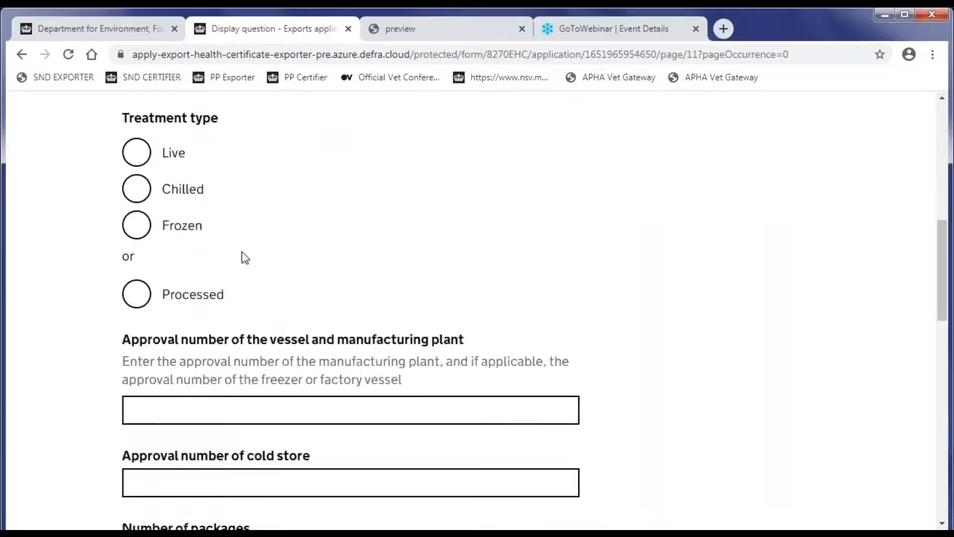
pyautogui.click(136, 152)
pyautogui.scroll(-3, 208, 235)
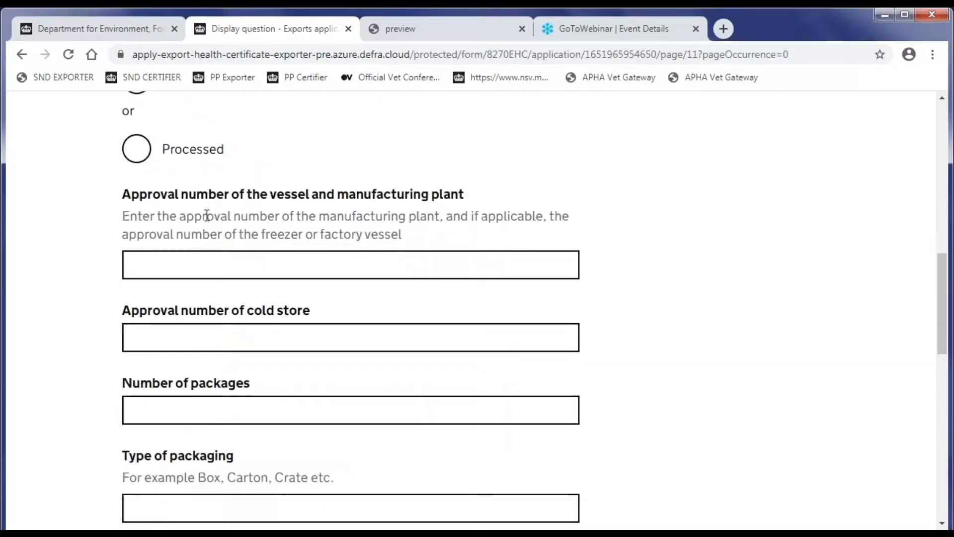
# Declare that as many questions as possible are answered, then save the product record and the product details section
pyautogui.scroll(-5, 207, 215)
pyautogui.scroll(-7, 207, 215)
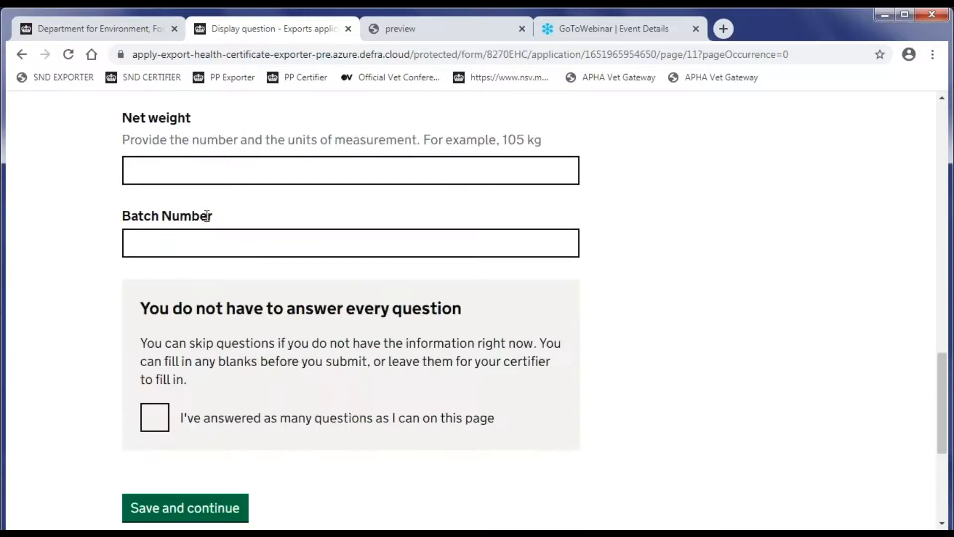
pyautogui.click(157, 278)
pyautogui.click(185, 362)
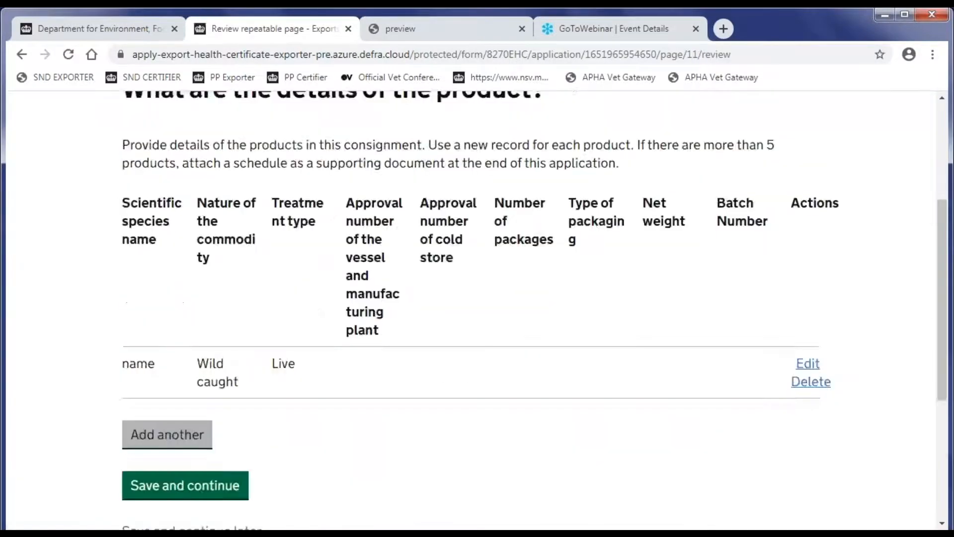
pyautogui.scroll(-3, 178, 329)
pyautogui.click(177, 329)
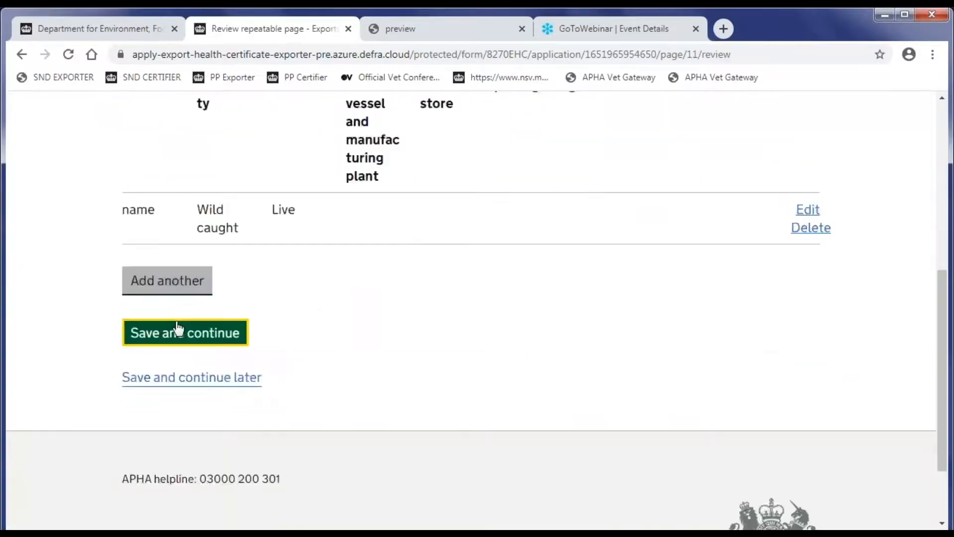
# Open the consignment's place of origin question and enter "name" and "address" as the dispatch establishment's name and address
pyautogui.scroll(-5, 324, 355)
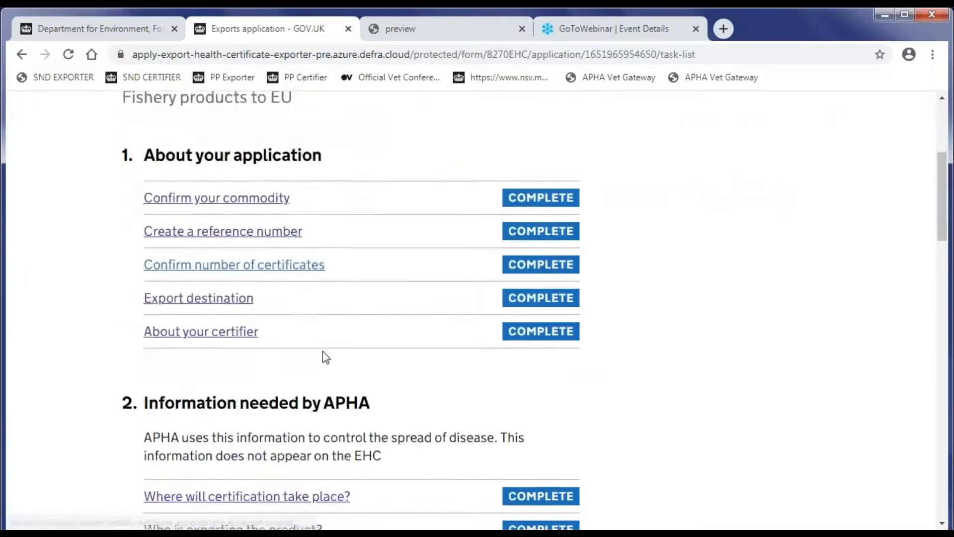
pyautogui.scroll(-12, 324, 355)
pyautogui.click(271, 214)
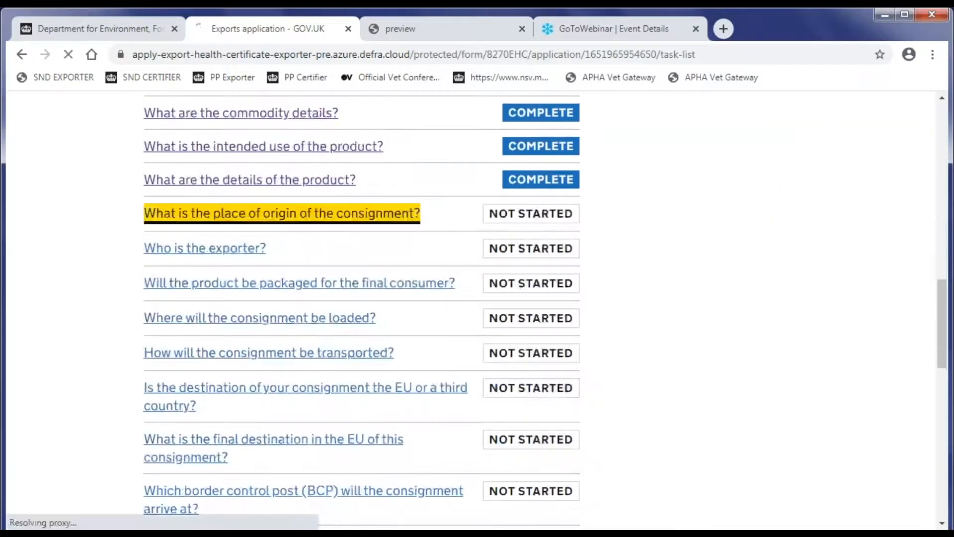
pyautogui.scroll(-3, 477, 308)
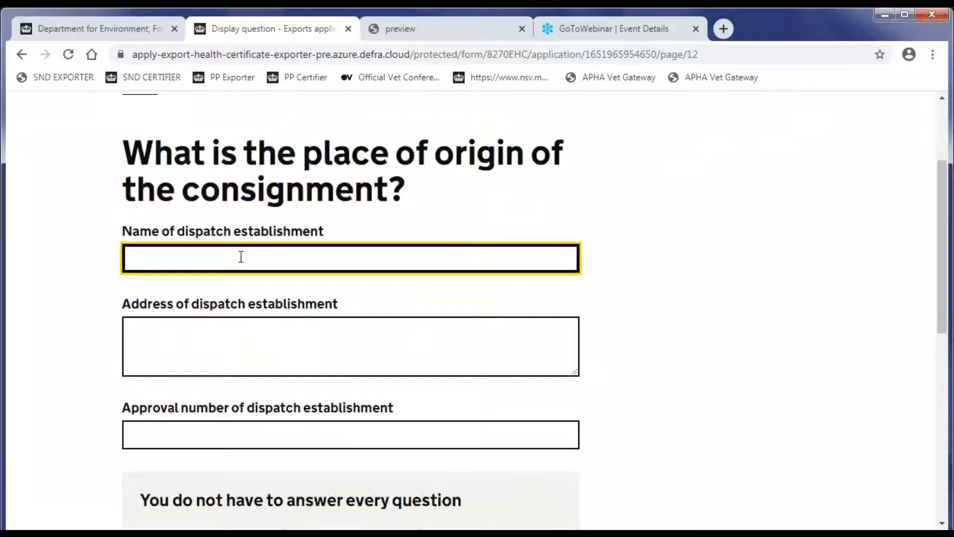
pyautogui.write('name')
pyautogui.press('Tab')
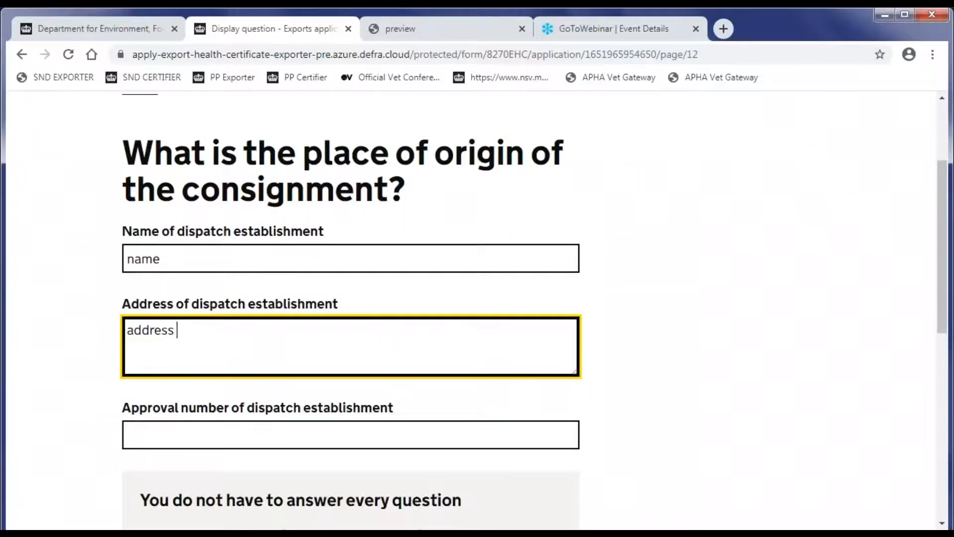
# Enter 1234 as the dispatch establishment's approval number and save the place of origin
pyautogui.scroll(-2, 276, 348)
pyautogui.click(277, 349)
pyautogui.write('1234')
pyautogui.scroll(-5, 300, 354)
pyautogui.click(192, 306)
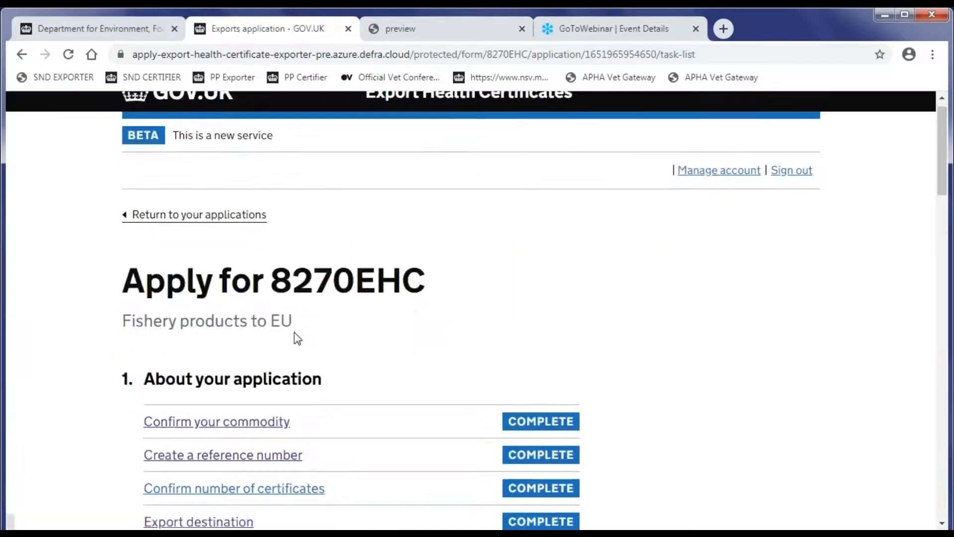
# Open the question about who the exporter is, then fill in the exporter's name and the placeholder address "address 1"
pyautogui.scroll(-8, 297, 338)
pyautogui.scroll(-10, 243, 187)
pyautogui.scroll(3, 243, 188)
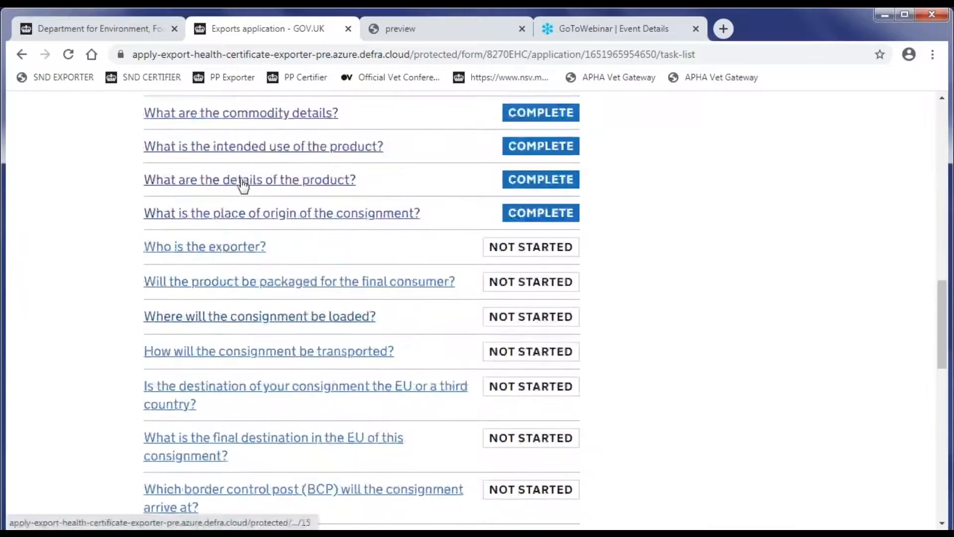
pyautogui.click(231, 245)
pyautogui.scroll(-2, 157, 261)
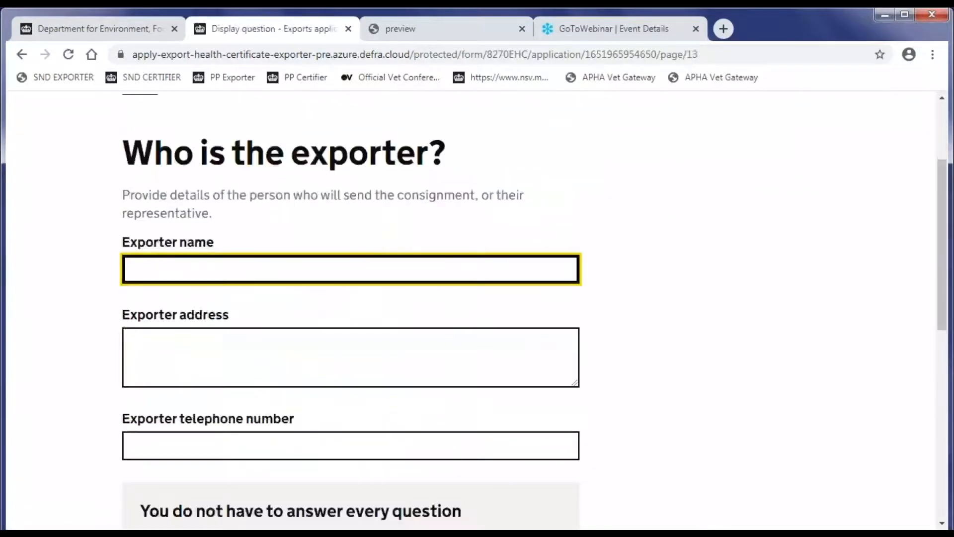
pyautogui.click(158, 262)
pyautogui.click(165, 314)
pyautogui.click(161, 341)
pyautogui.write('address 1')
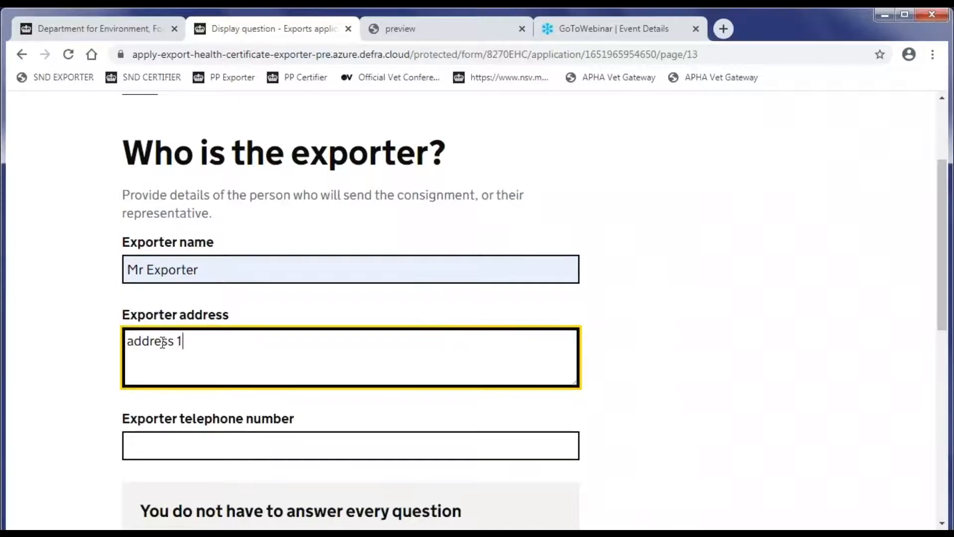
# Leave the exporter's telephone number blank, mark the question as skipped and save the exporter details
pyautogui.scroll(-4, 163, 342)
pyautogui.click(154, 402)
pyautogui.click(174, 497)
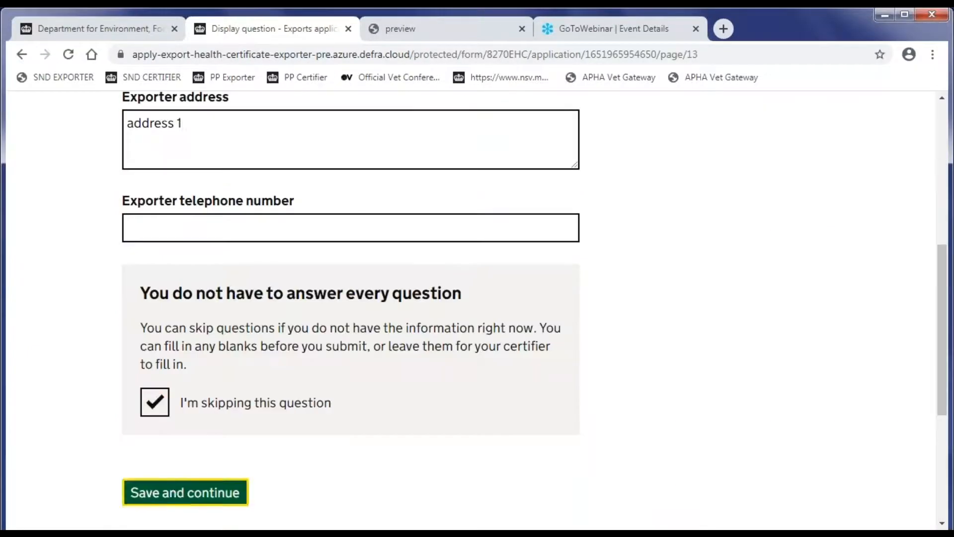
# Open the question about packaging for the final consumer and answer No
pyautogui.scroll(-7, 300, 412)
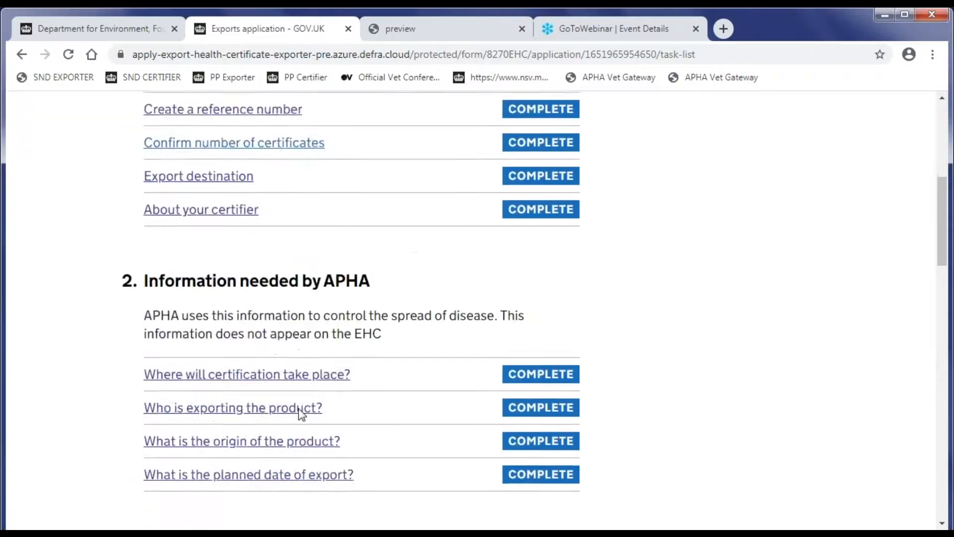
pyautogui.scroll(-10, 302, 414)
pyautogui.click(278, 281)
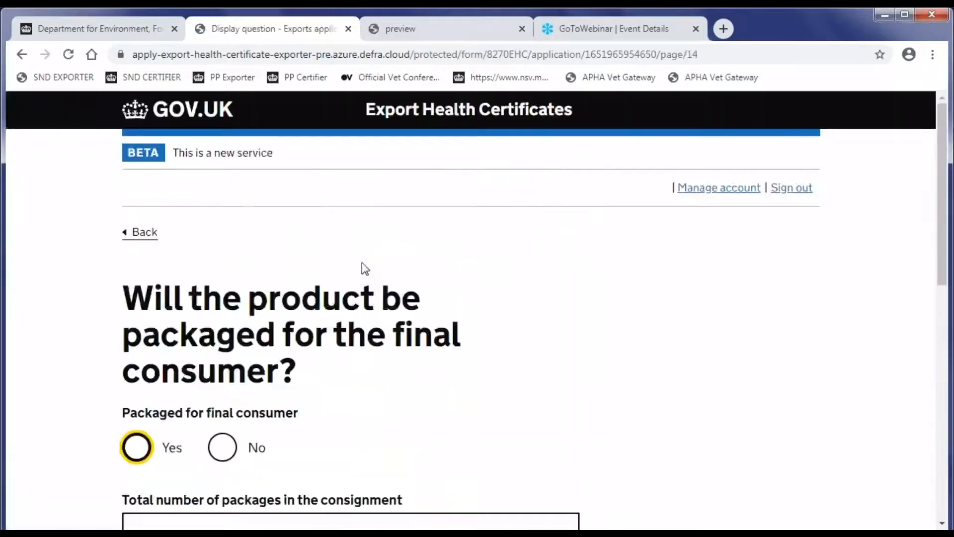
pyautogui.scroll(-4, 365, 269)
pyautogui.click(222, 229)
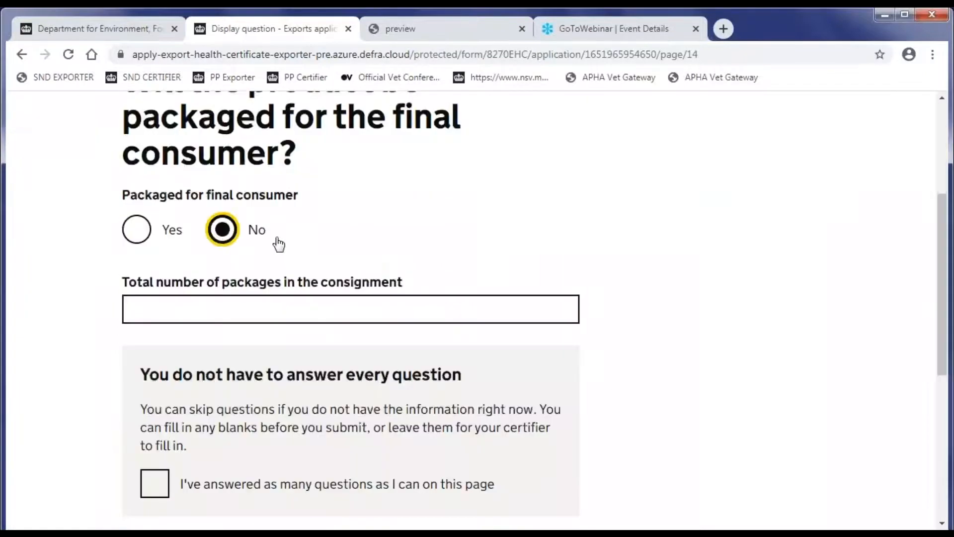
# Set the total number of packages in the consignment to 10 and save the packaging answer
pyautogui.scroll(-3, 278, 243)
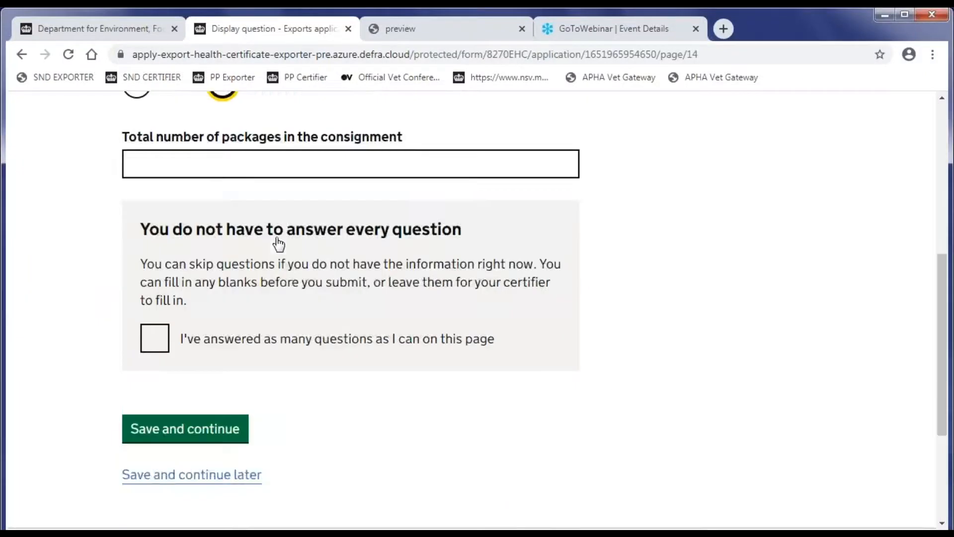
pyautogui.click(223, 166)
pyautogui.write('10')
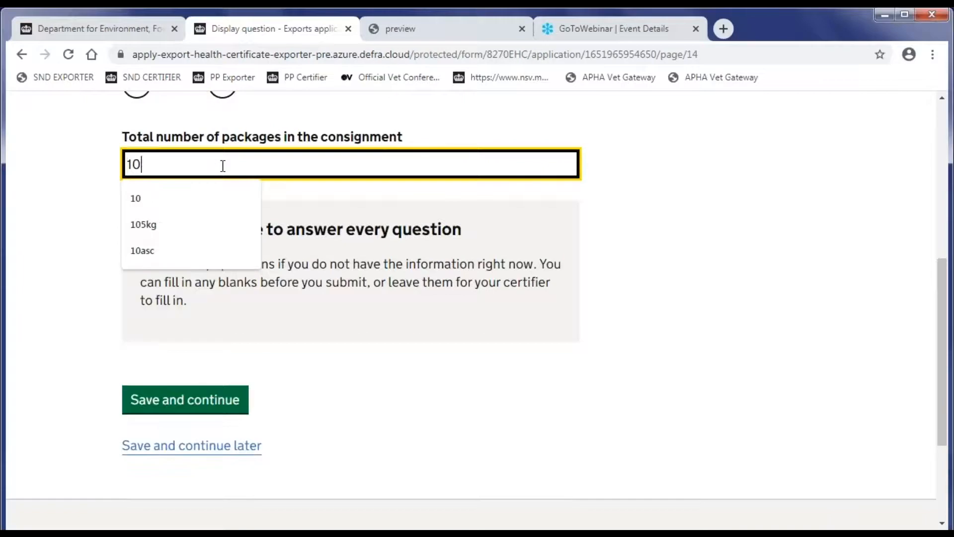
pyautogui.click(377, 406)
pyautogui.click(190, 398)
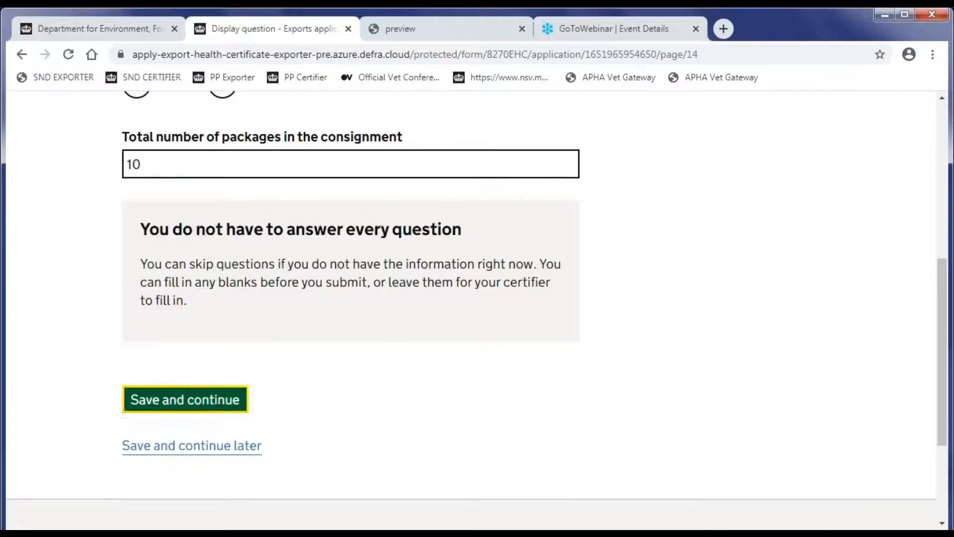
# Open the question about where the consignment will be loaded, enter "port" as the place of loading and save
pyautogui.scroll(-10, 305, 345)
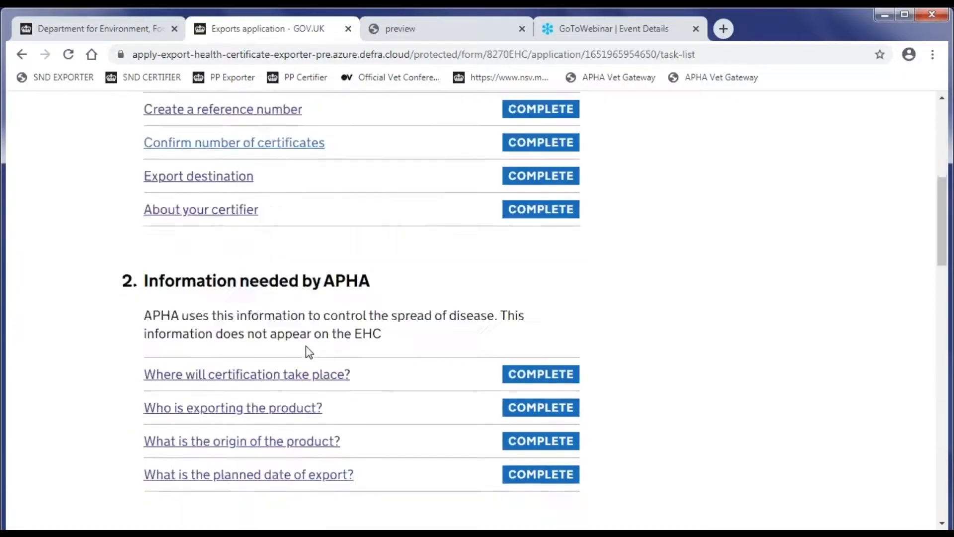
pyautogui.scroll(-4, 306, 345)
pyautogui.click(273, 241)
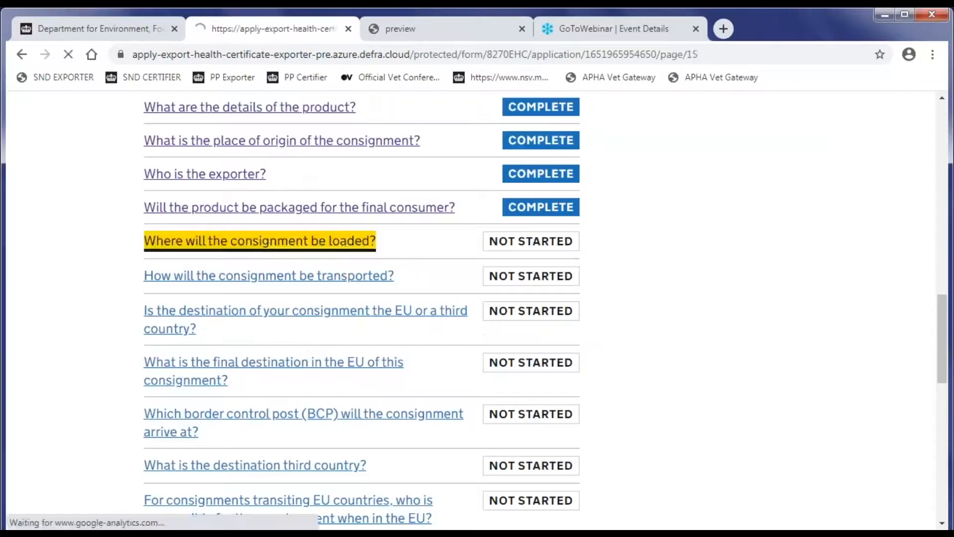
pyautogui.scroll(-5, 254, 206)
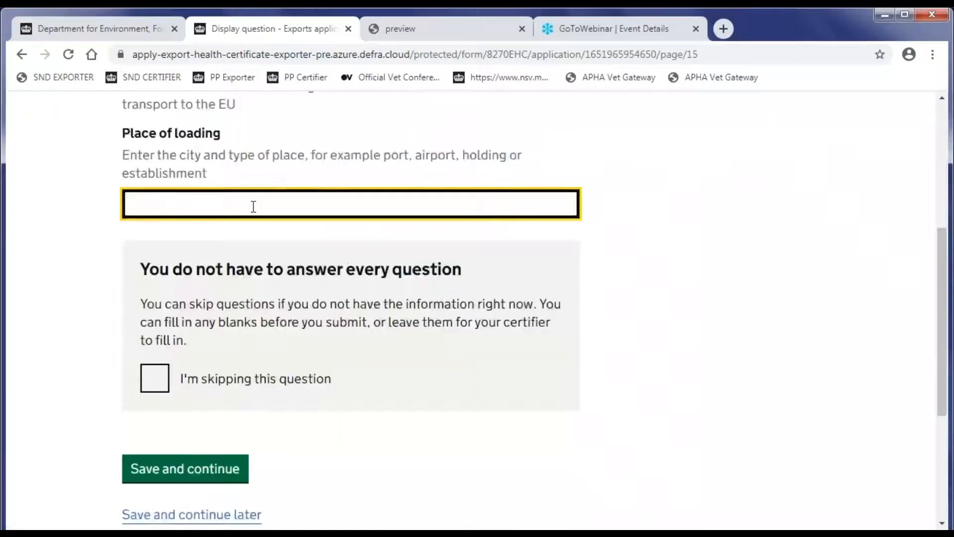
pyautogui.write('port')
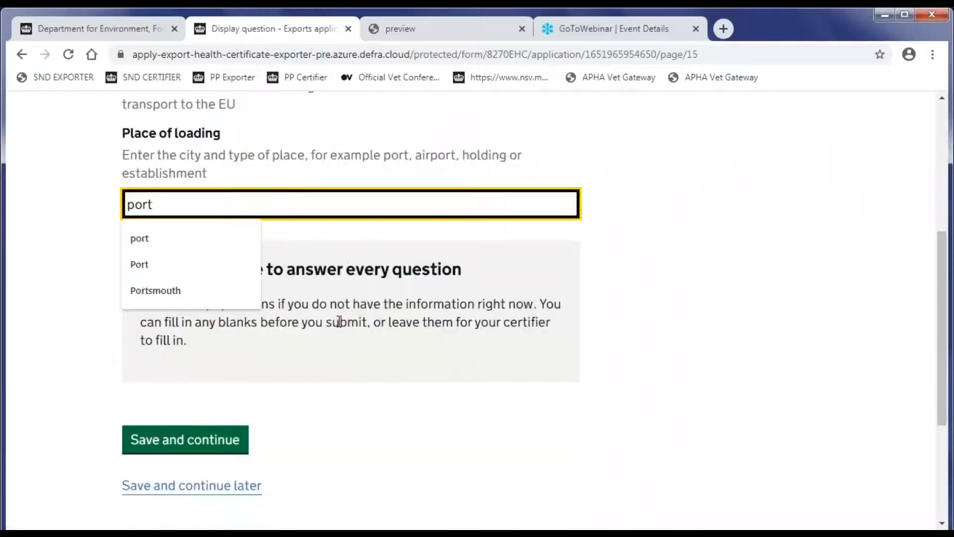
pyautogui.press('Tab')
pyautogui.press('Return')
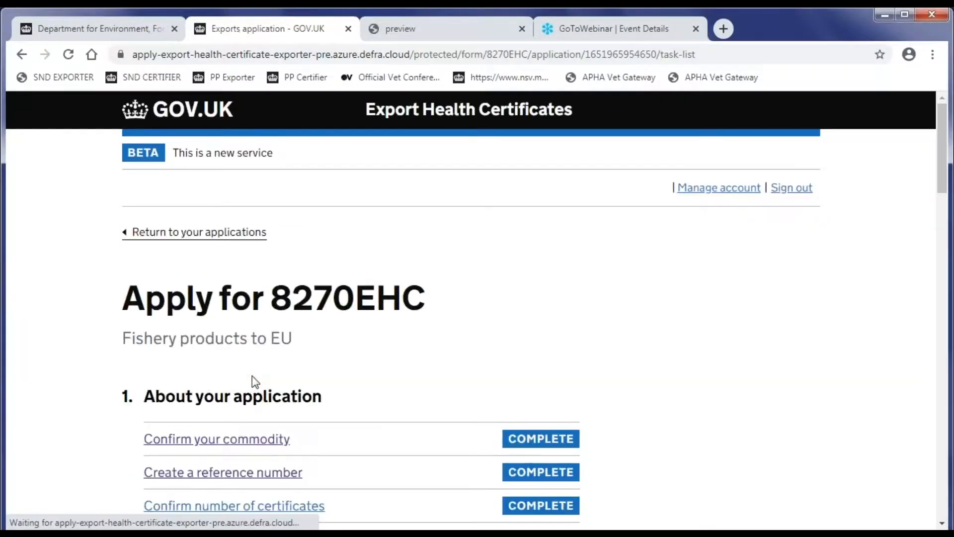
# Open the question about how the consignment will be transported and set the expected UK departure date to 30 9 2020
pyautogui.scroll(-10, 252, 374)
pyautogui.click(253, 348)
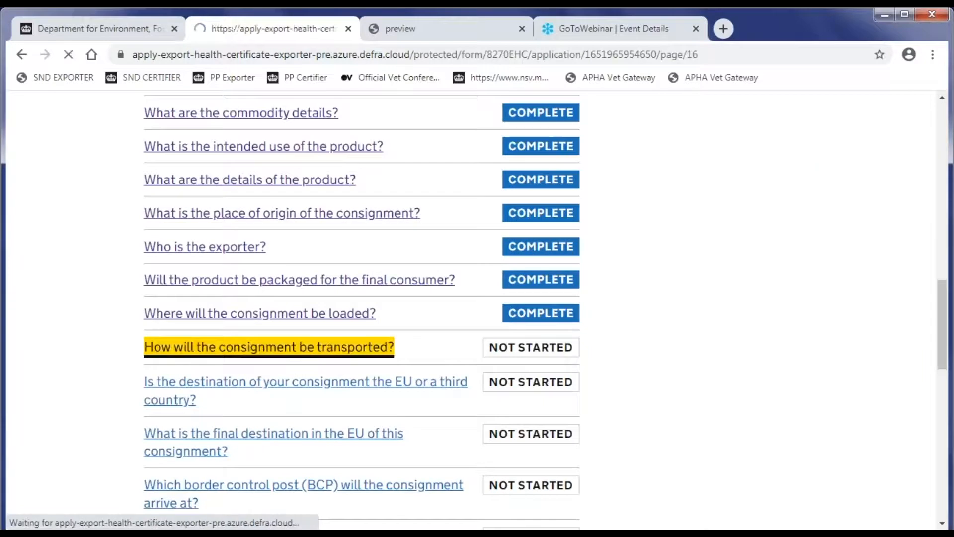
pyautogui.scroll(-2, 222, 305)
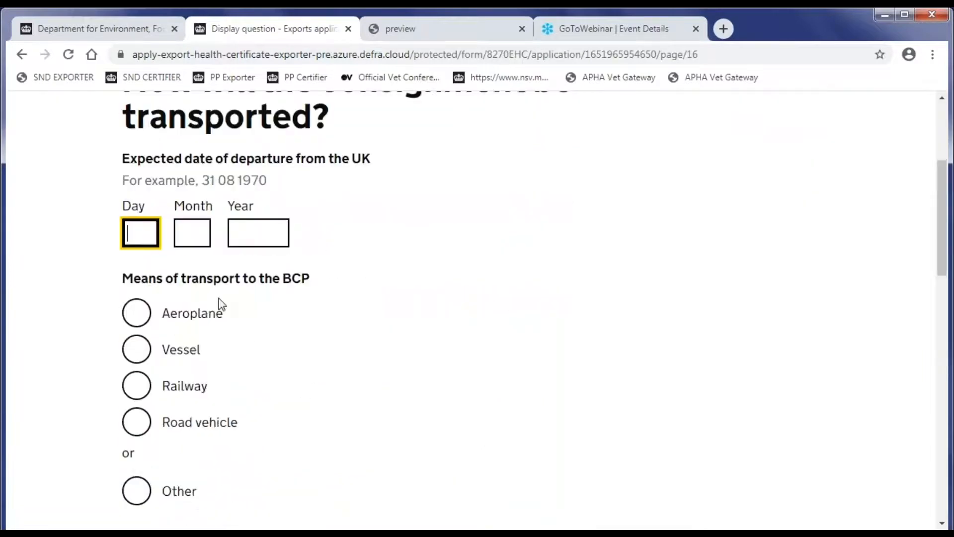
pyautogui.press('Tab')
pyautogui.write('9')
pyautogui.press('Tab')
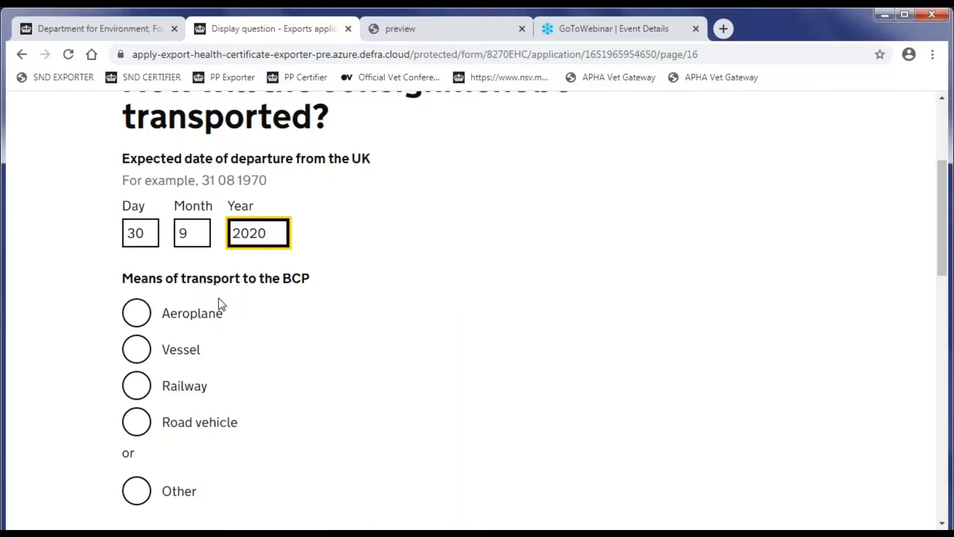
# Select Vessel as the means of transport to the BCP and enter "ship name" as the identification of the transport
pyautogui.scroll(-3, 222, 304)
pyautogui.click(132, 201)
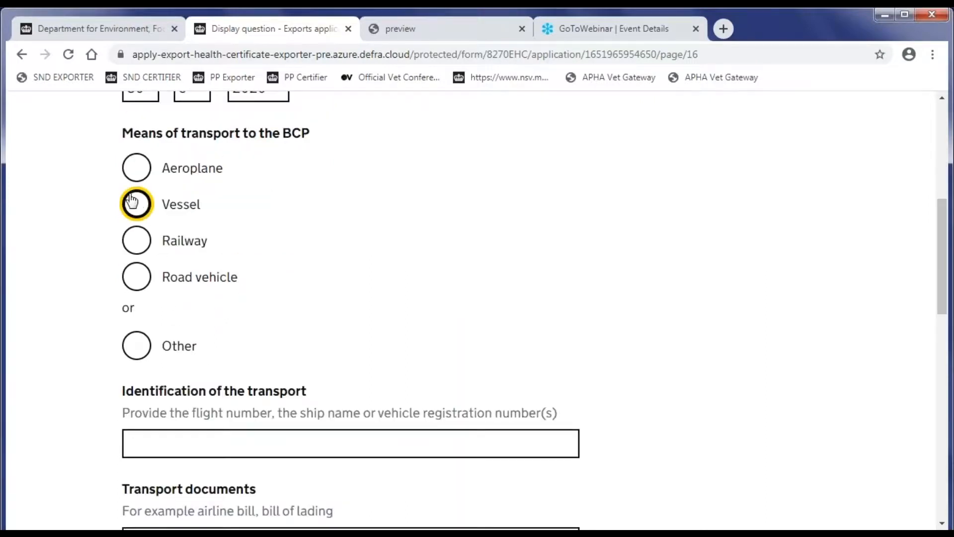
pyautogui.scroll(-2, 176, 323)
pyautogui.click(170, 373)
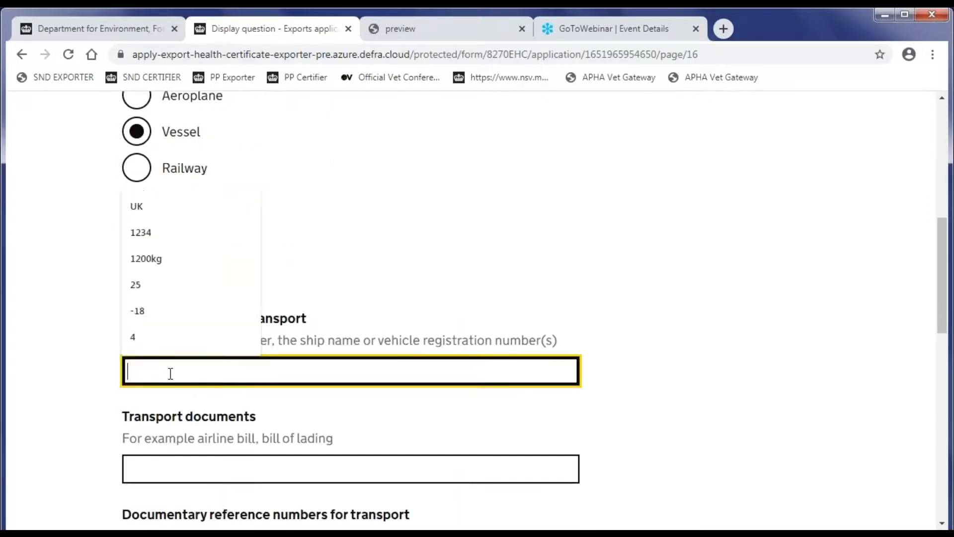
pyautogui.write('ship na')
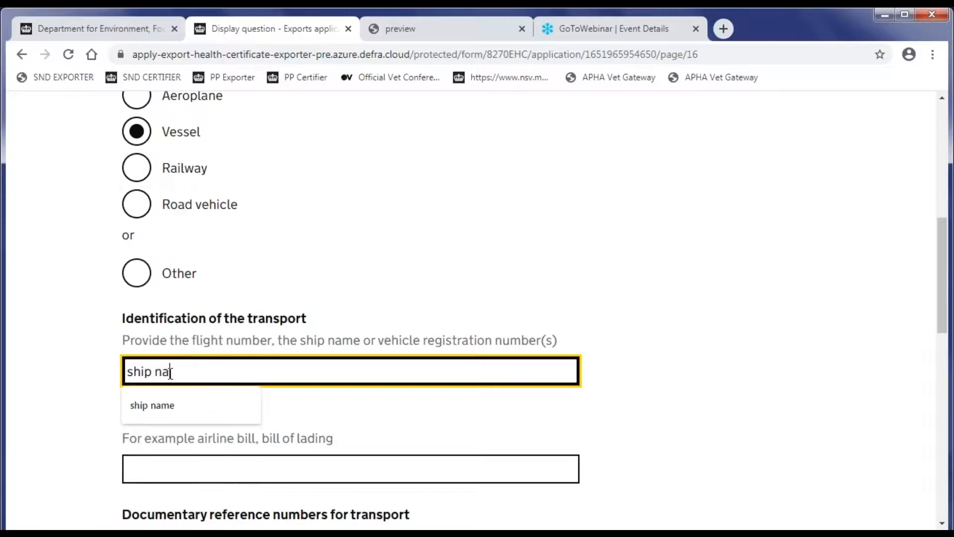
pyautogui.write('me')
# Enter 1234 as the container and seal numbers, confirm that as many questions as possible are answered, and save the transport page
pyautogui.scroll(-5, 168, 373)
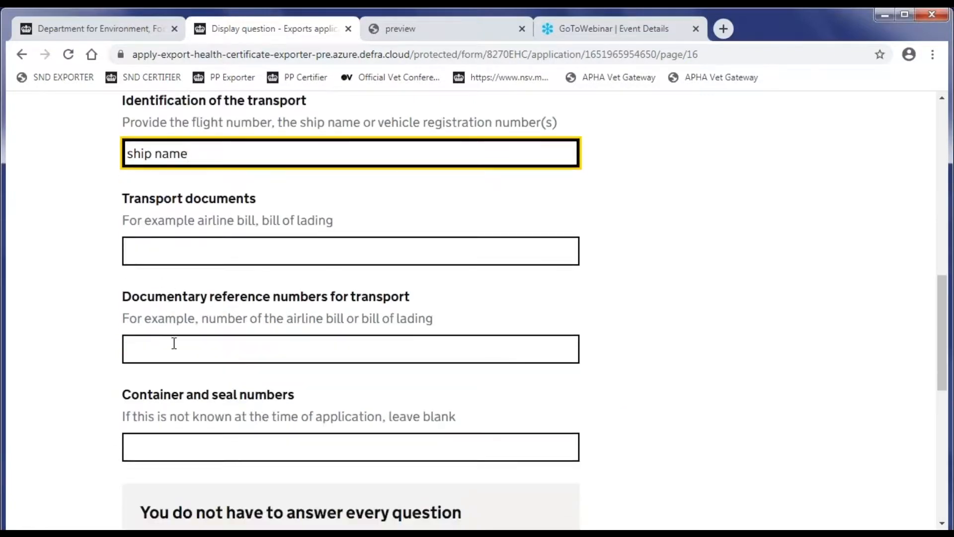
pyautogui.scroll(-5, 174, 348)
pyautogui.click(174, 226)
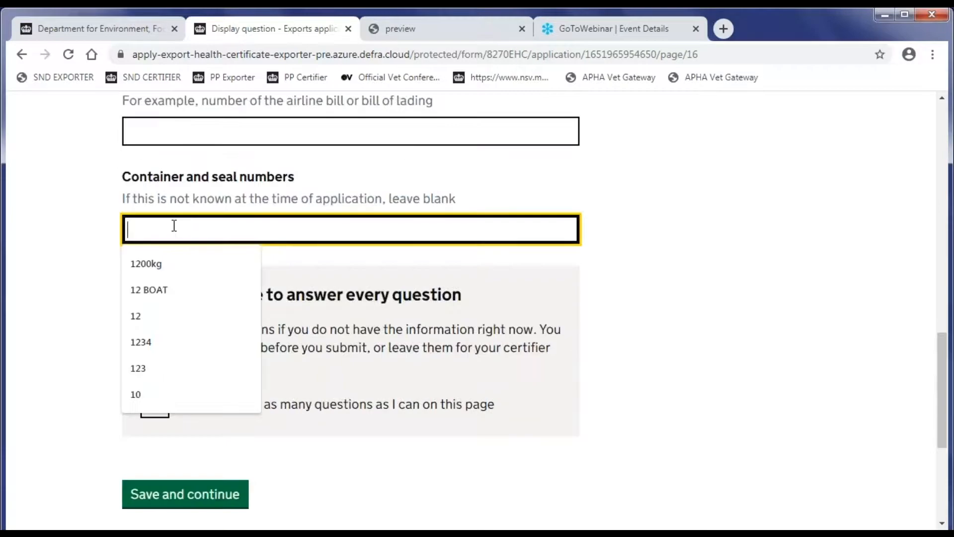
pyautogui.write('1234')
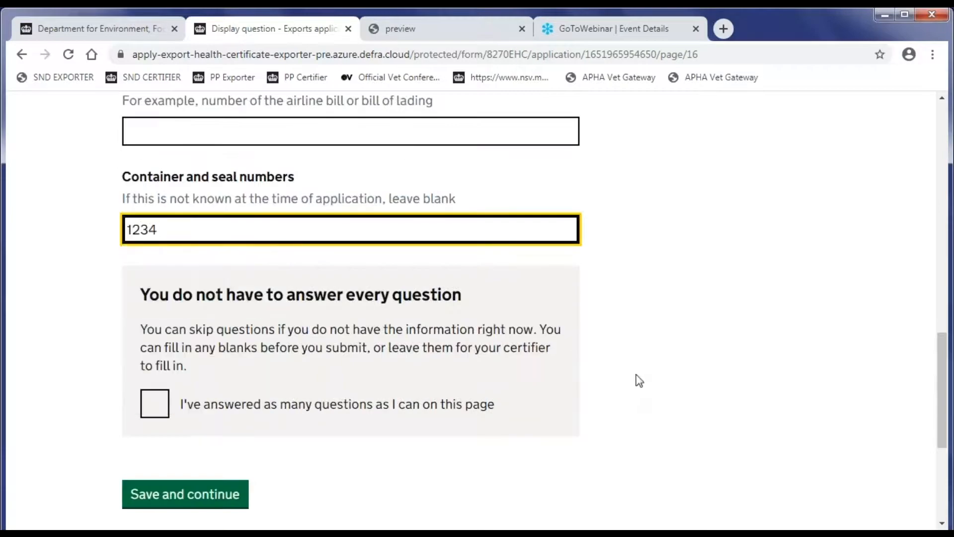
pyautogui.click(638, 380)
pyautogui.click(154, 403)
pyautogui.click(173, 496)
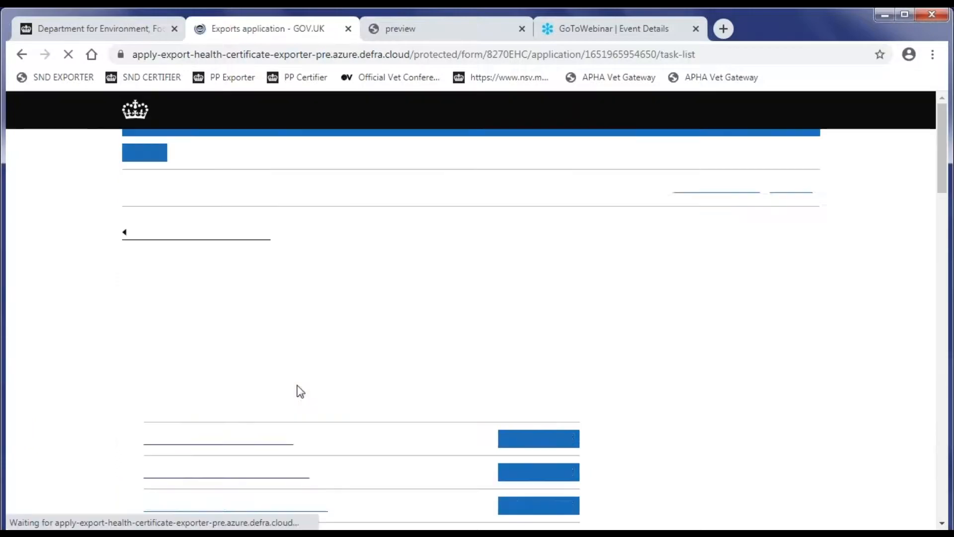
# Open the question on whether the destination is the EU or a third country, answer EU and save
pyautogui.scroll(-7, 301, 391)
pyautogui.scroll(-12, 301, 391)
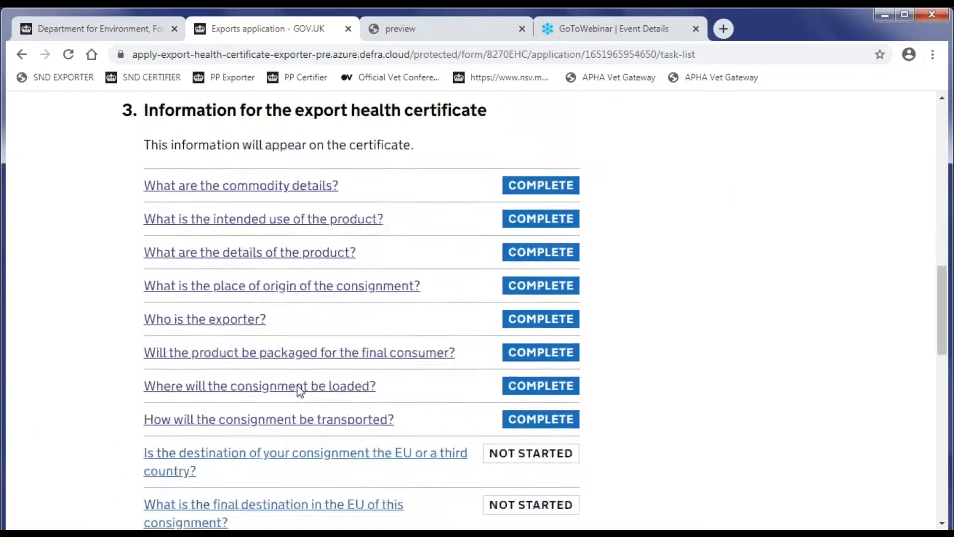
pyautogui.click(284, 313)
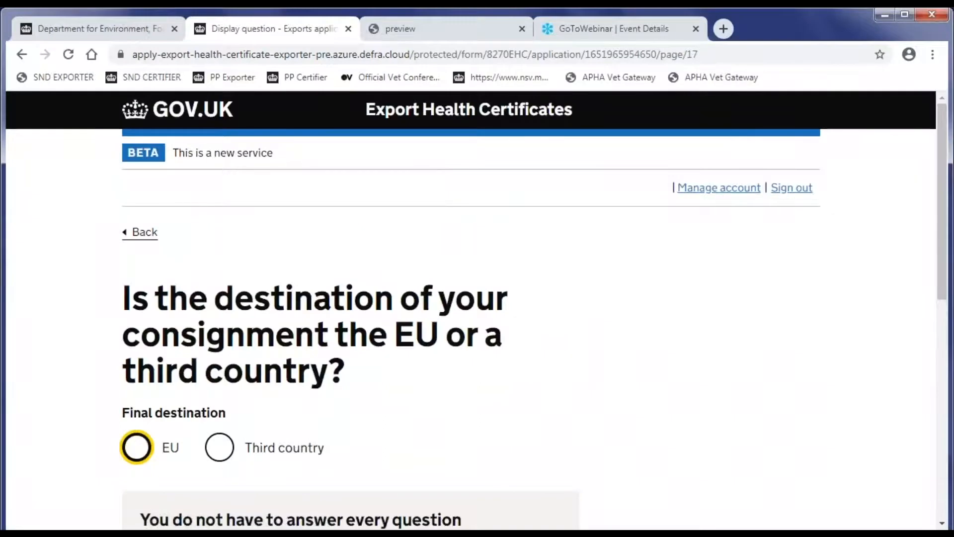
pyautogui.scroll(-3, 477, 308)
pyautogui.scroll(-2, 286, 301)
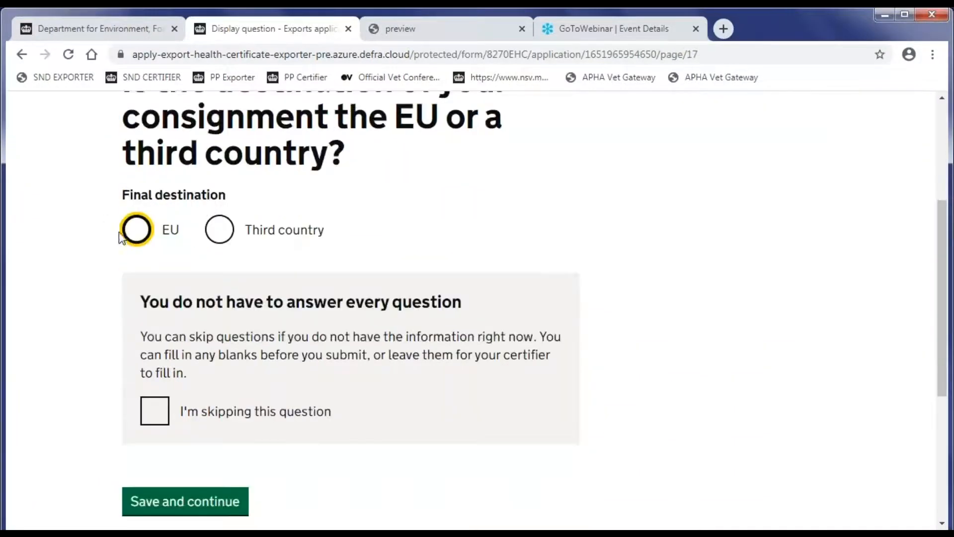
pyautogui.click(134, 239)
pyautogui.click(170, 475)
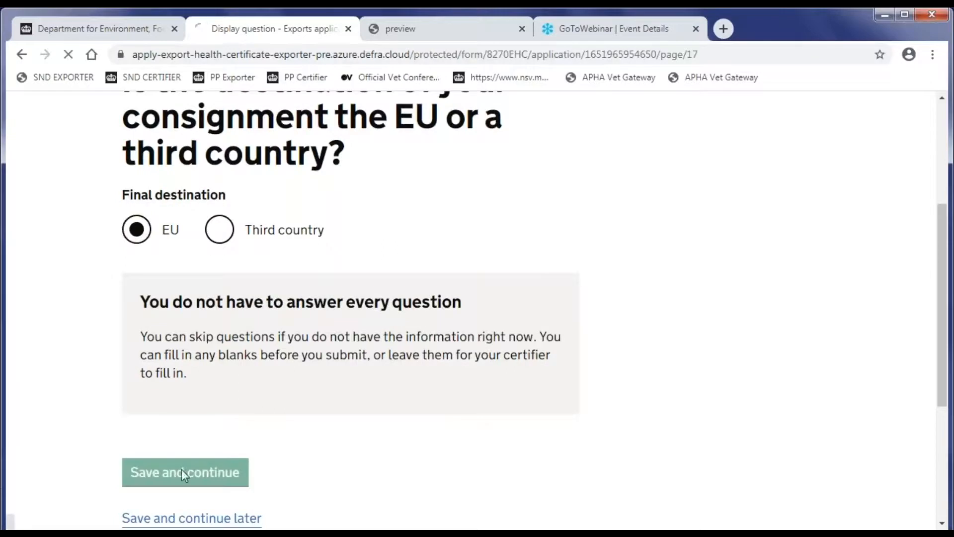
# Open the question about the final EU destination, enter Spain with ISO code ES and save
pyautogui.scroll(-15, 267, 409)
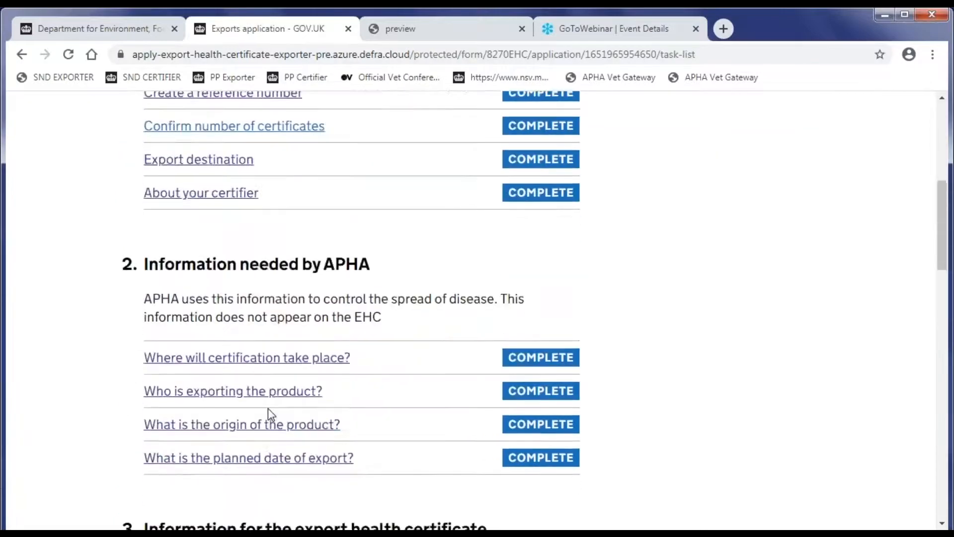
pyautogui.scroll(-5, 271, 414)
pyautogui.click(195, 294)
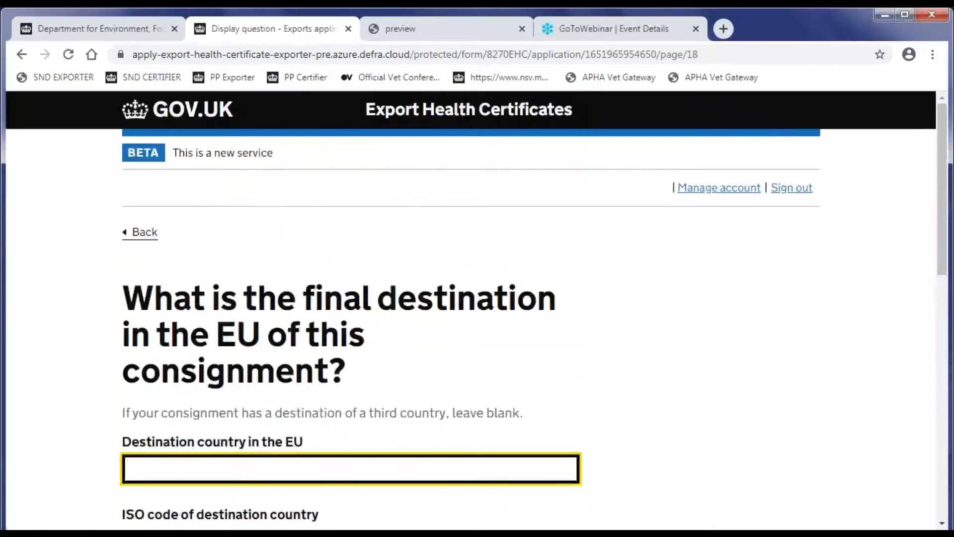
pyautogui.scroll(-3, 84, 323)
pyautogui.write('Spain')
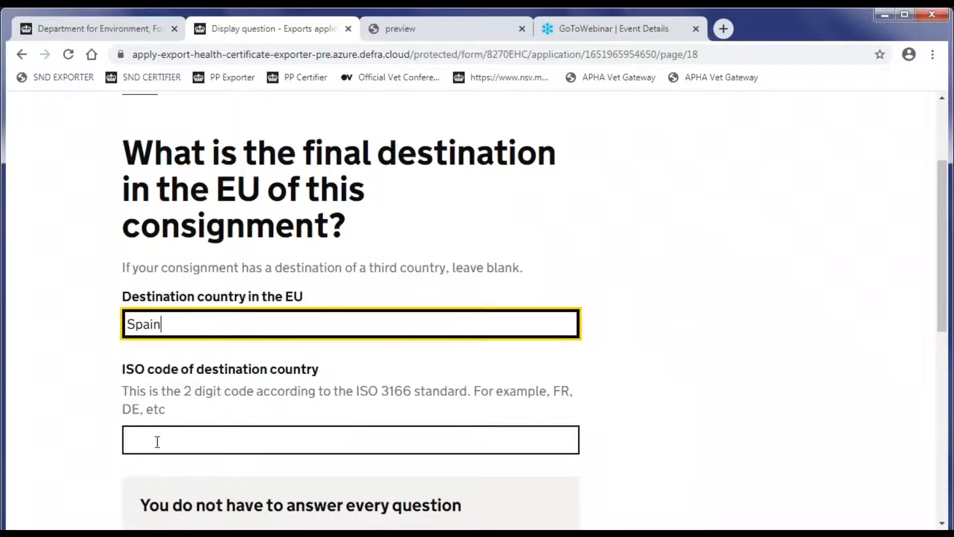
pyautogui.click(158, 441)
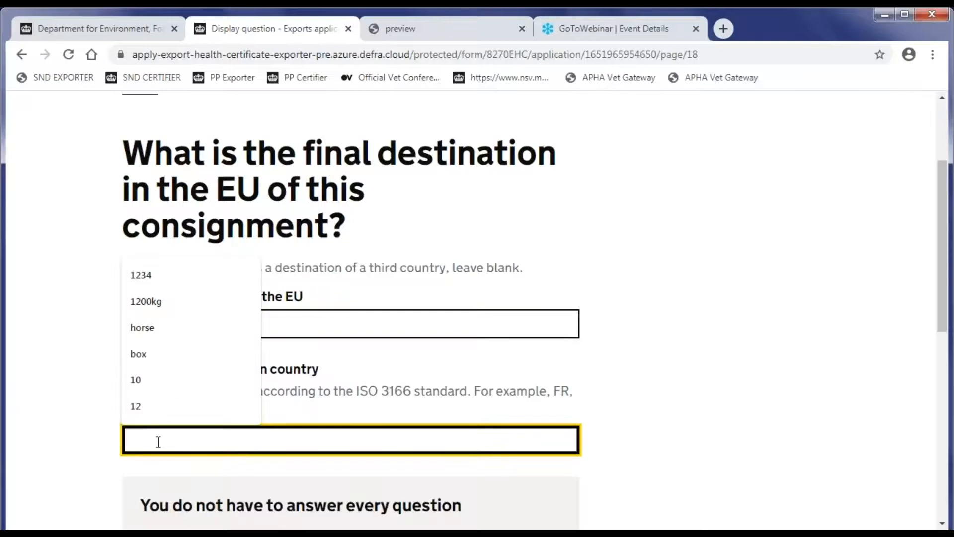
pyautogui.write('EU')
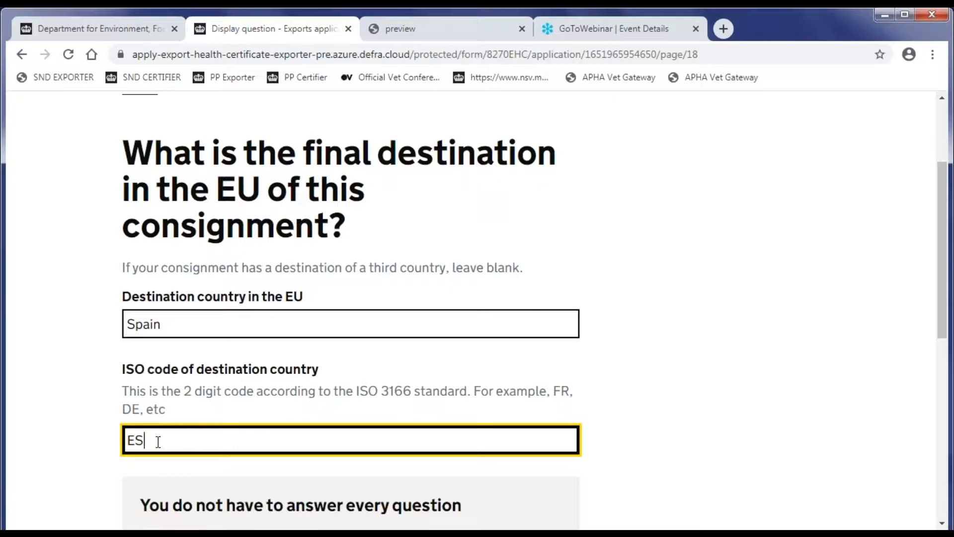
pyautogui.scroll(-6, 160, 430)
pyautogui.click(170, 385)
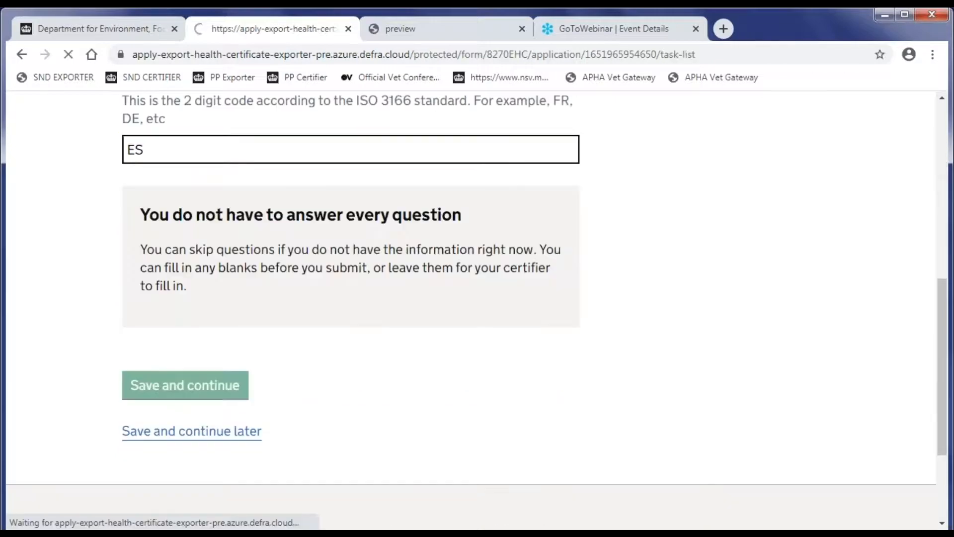
# Open the question about the border control post of arrival, enter FRLEH1 as the BCP identification code and save
pyautogui.scroll(-10, 267, 390)
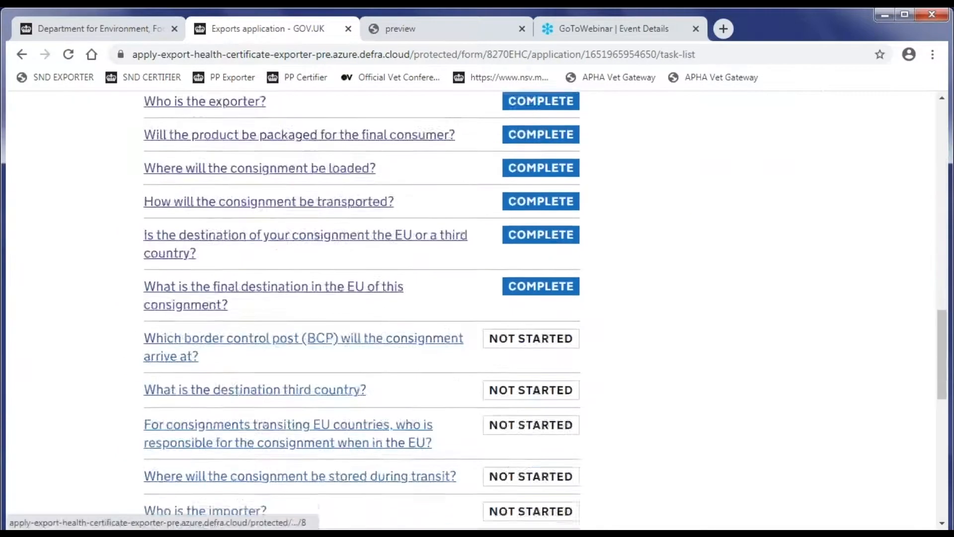
pyautogui.scroll(-3, 264, 245)
pyautogui.click(262, 196)
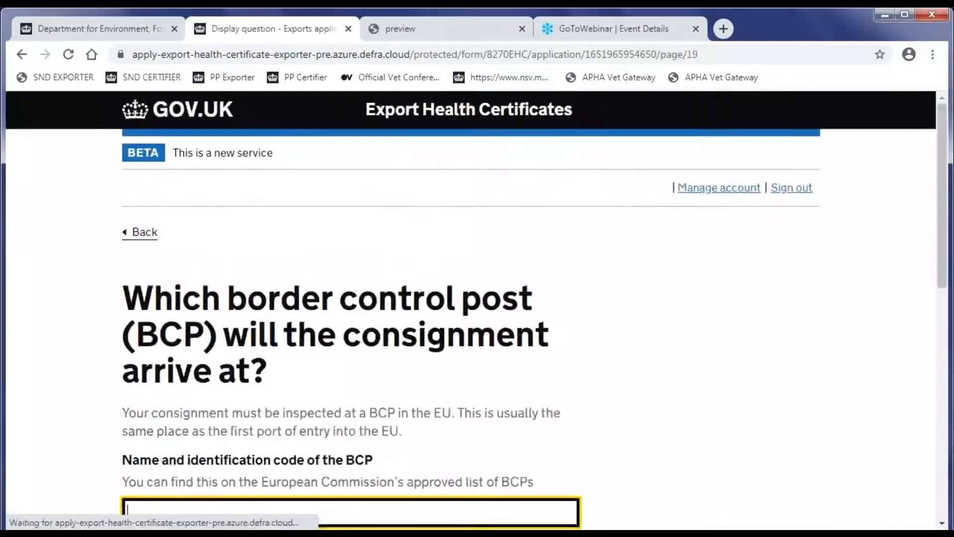
pyautogui.scroll(-3, 204, 291)
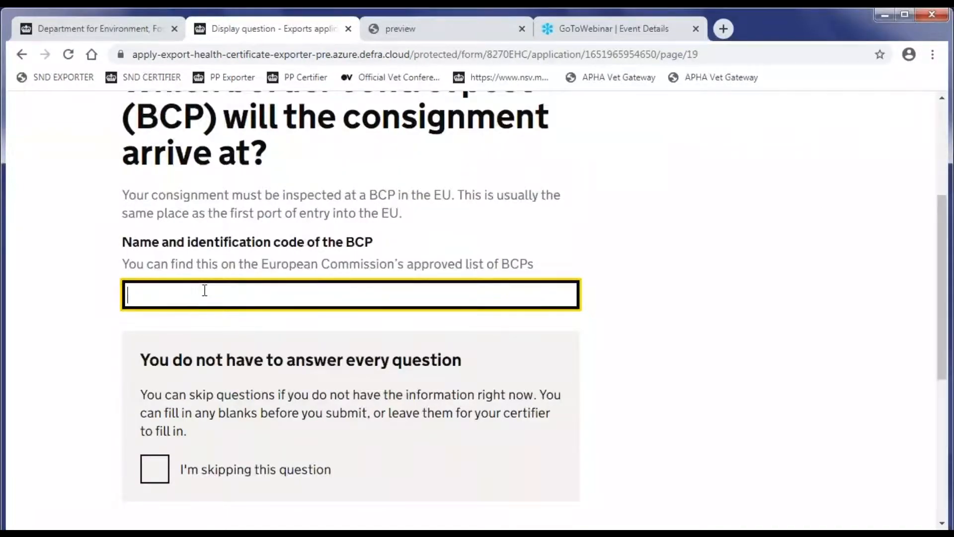
pyautogui.write('FR')
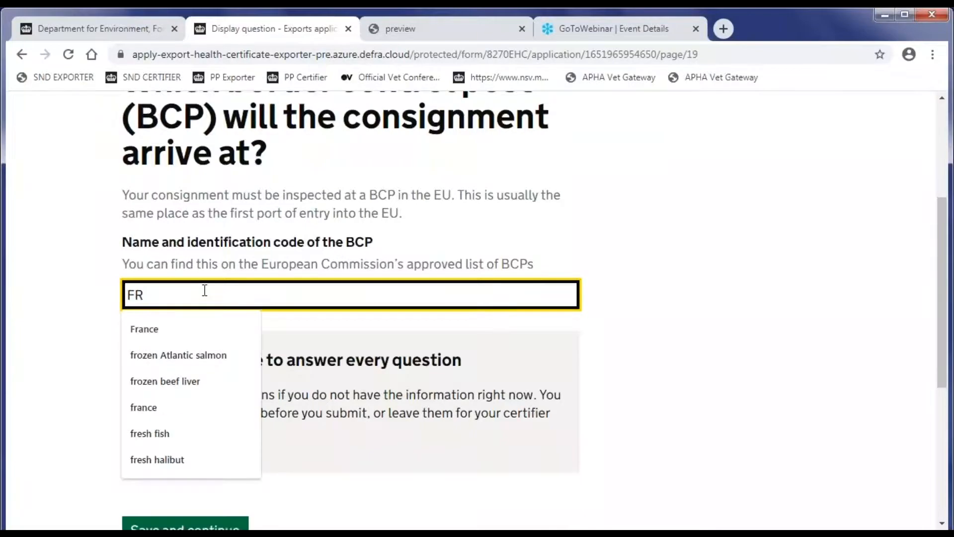
pyautogui.write('LEH1')
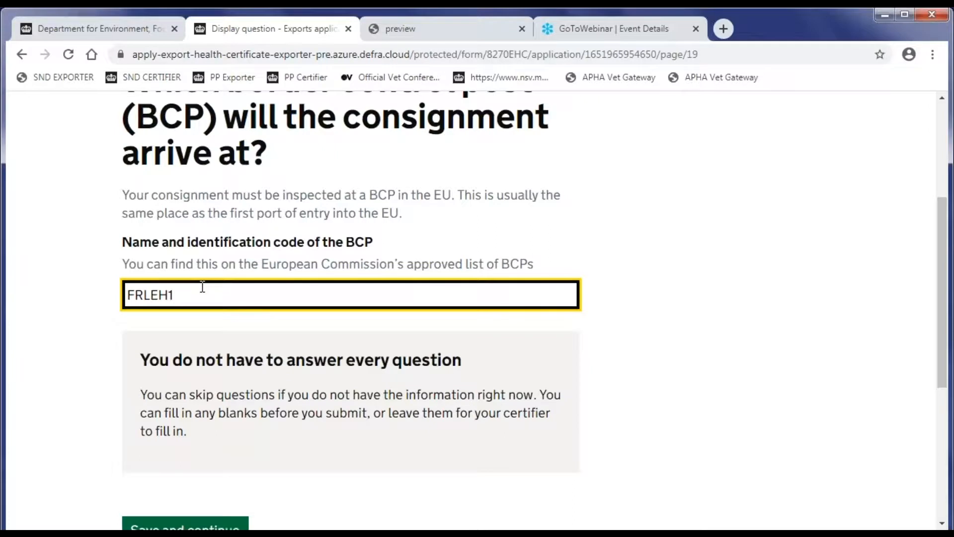
pyautogui.scroll(-3, 202, 287)
pyautogui.click(179, 389)
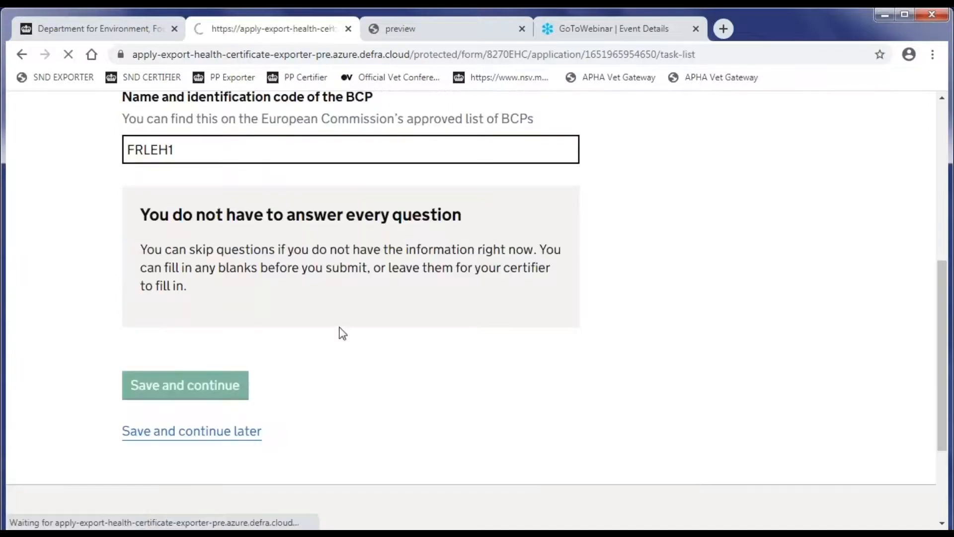
# Open the destination third country question, leave its fields blank, confirm as many questions as possible are answered and save
pyautogui.scroll(-15, 304, 326)
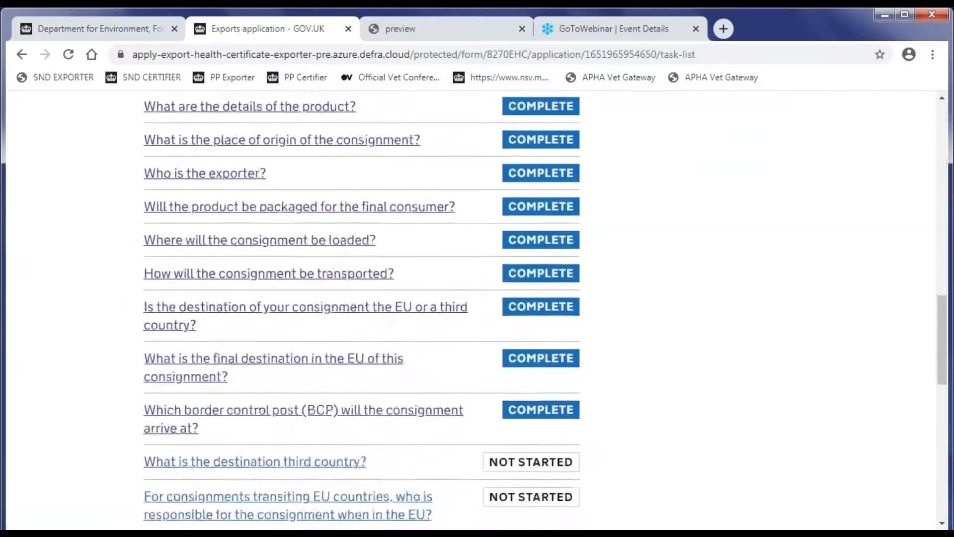
pyautogui.click(304, 323)
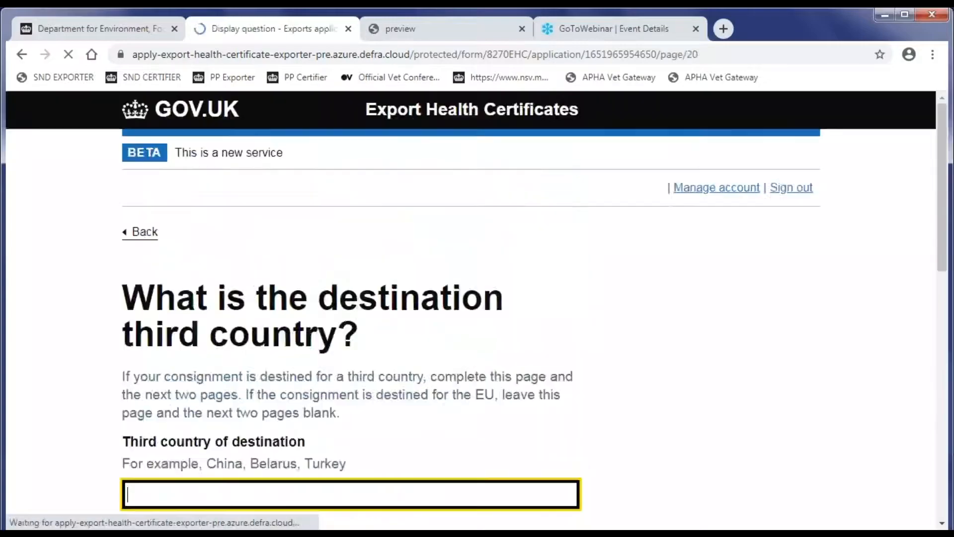
pyautogui.scroll(-8, 209, 360)
pyautogui.click(156, 356)
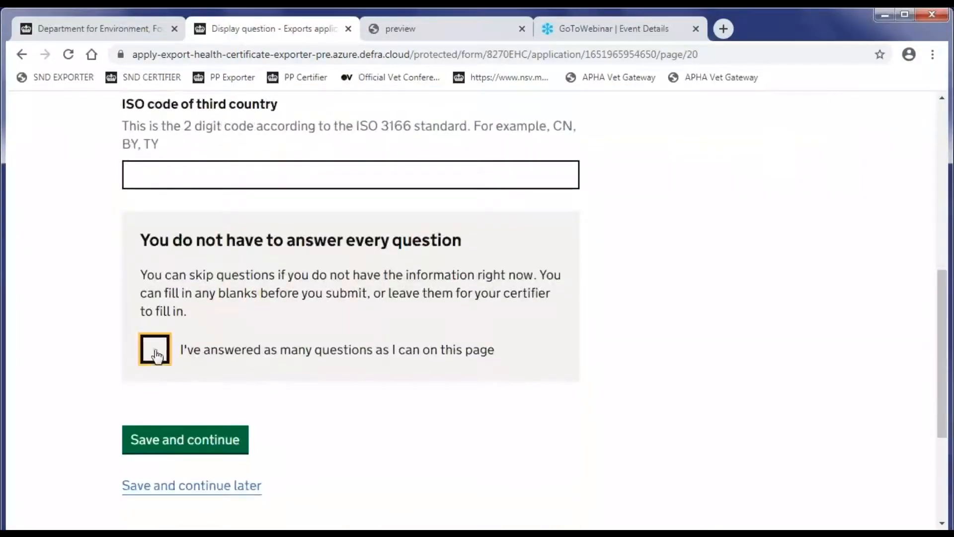
pyautogui.click(186, 441)
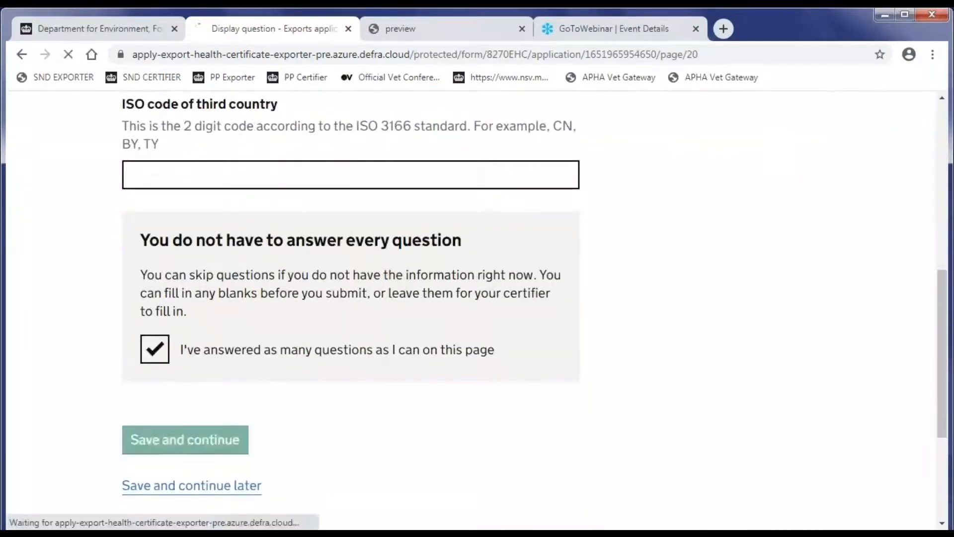
# Open the question about who is responsible for consignments transiting the EU and enter "name" and "address 1" as the person's details
pyautogui.scroll(-20, 278, 409)
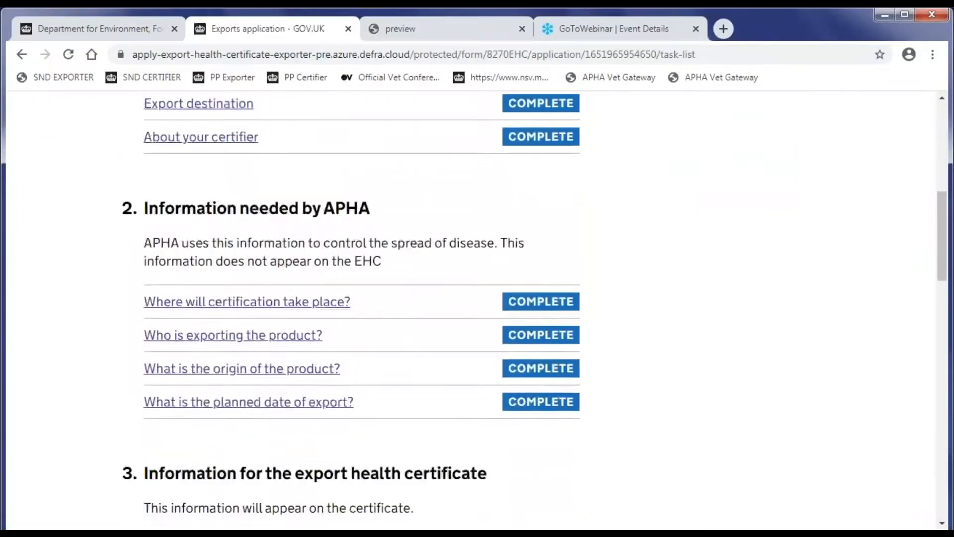
pyautogui.scroll(-2, 244, 232)
pyautogui.click(244, 231)
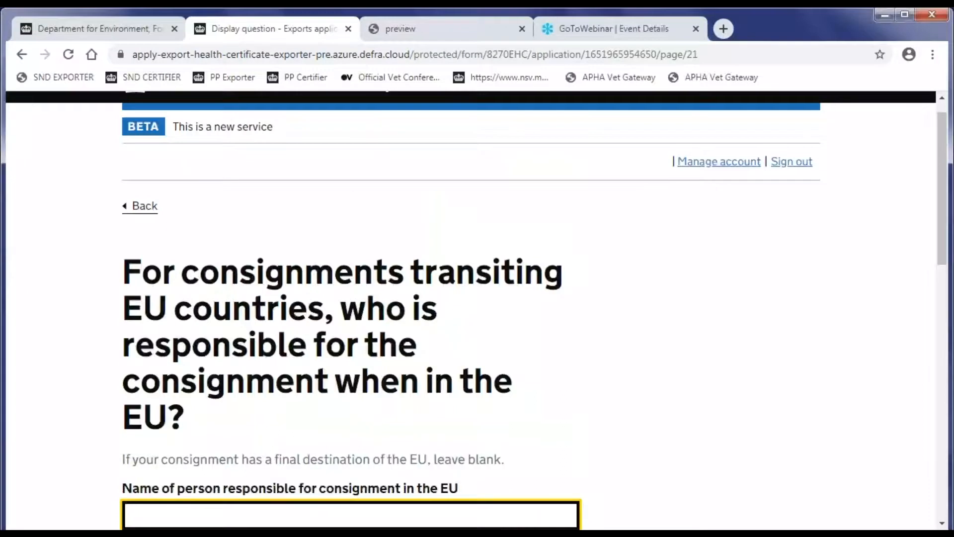
pyautogui.scroll(-5, 348, 309)
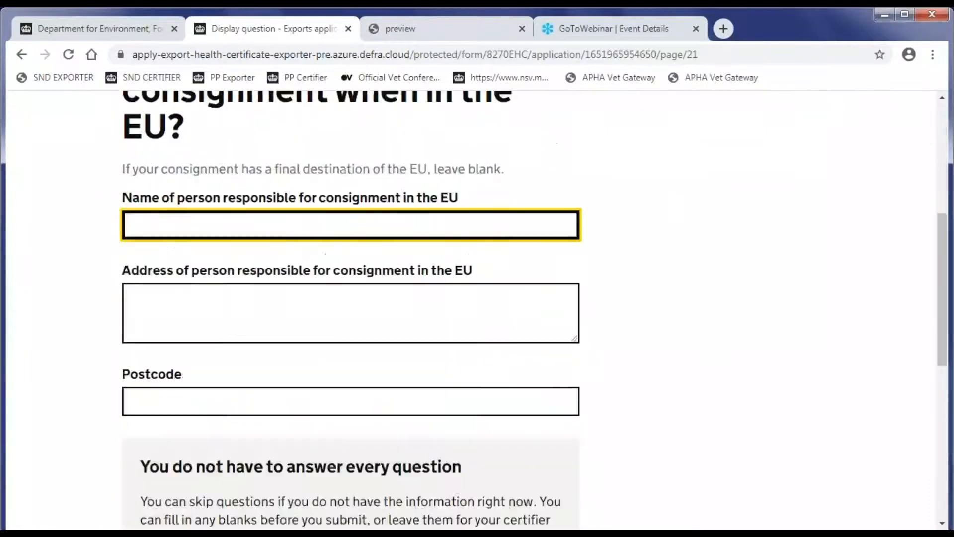
pyautogui.write('name')
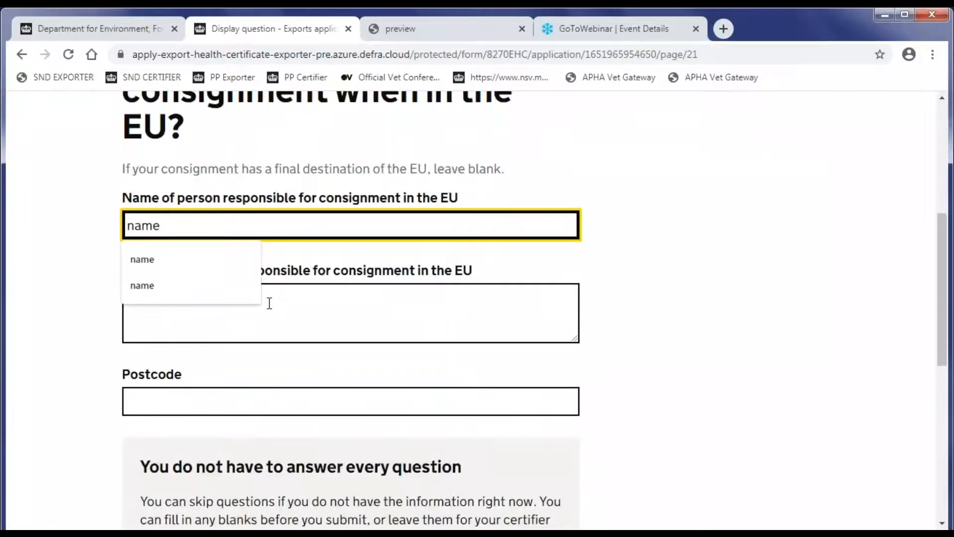
pyautogui.click(269, 303)
pyautogui.click(702, 337)
pyautogui.click(333, 310)
pyautogui.write('address 1')
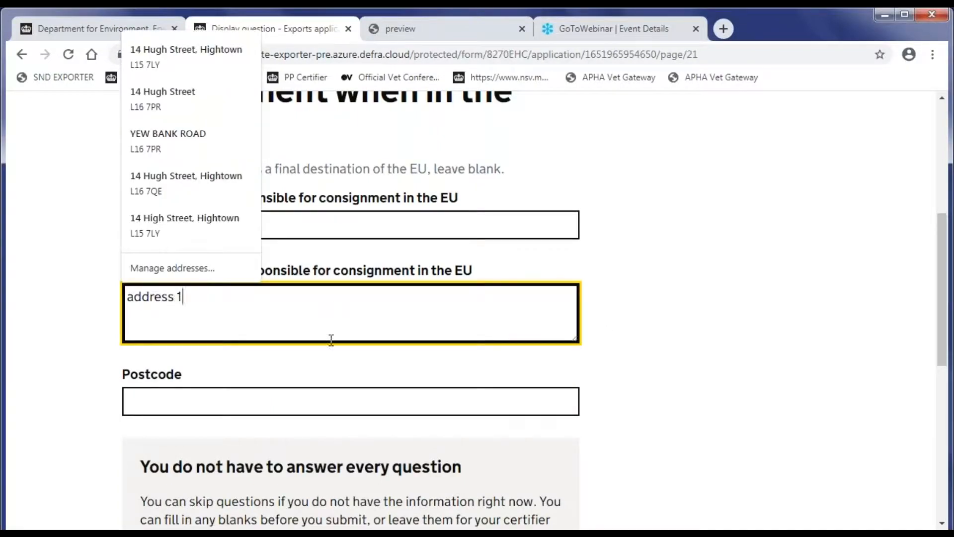
# Confirm that as many questions as possible are answered on the responsible person page and save it
pyautogui.click(315, 405)
pyautogui.scroll(-3, 316, 405)
pyautogui.click(154, 431)
pyautogui.scroll(-3, 249, 410)
pyautogui.click(213, 394)
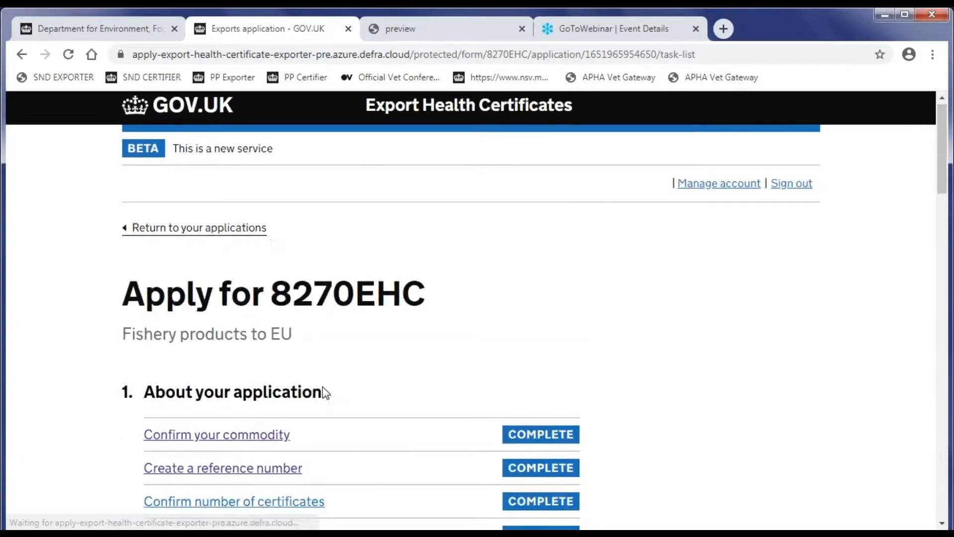
# Open the question about storage during transit, enter "name" and "address 1" for the place of storage in the EU and save
pyautogui.scroll(-15, 323, 387)
pyautogui.scroll(-5, 324, 387)
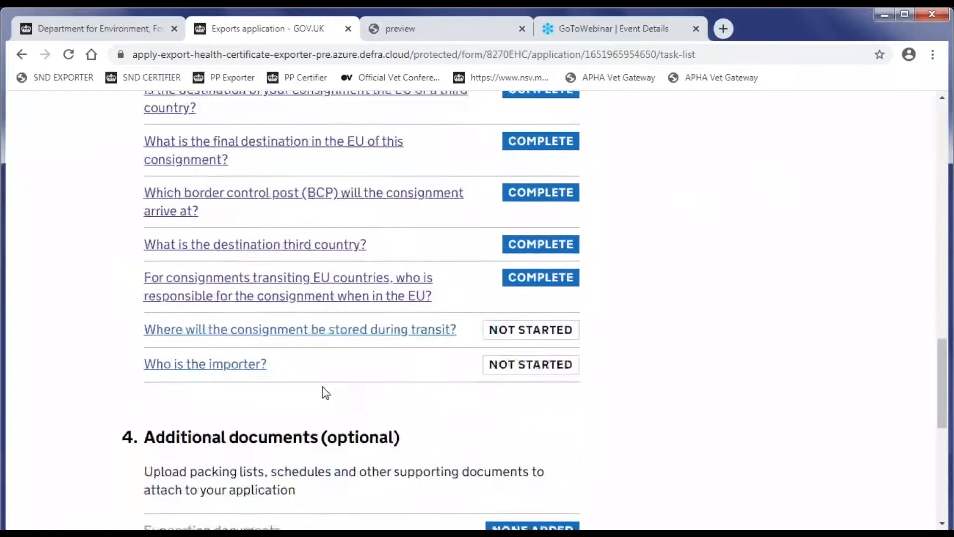
pyautogui.click(284, 329)
pyautogui.scroll(-4, 256, 251)
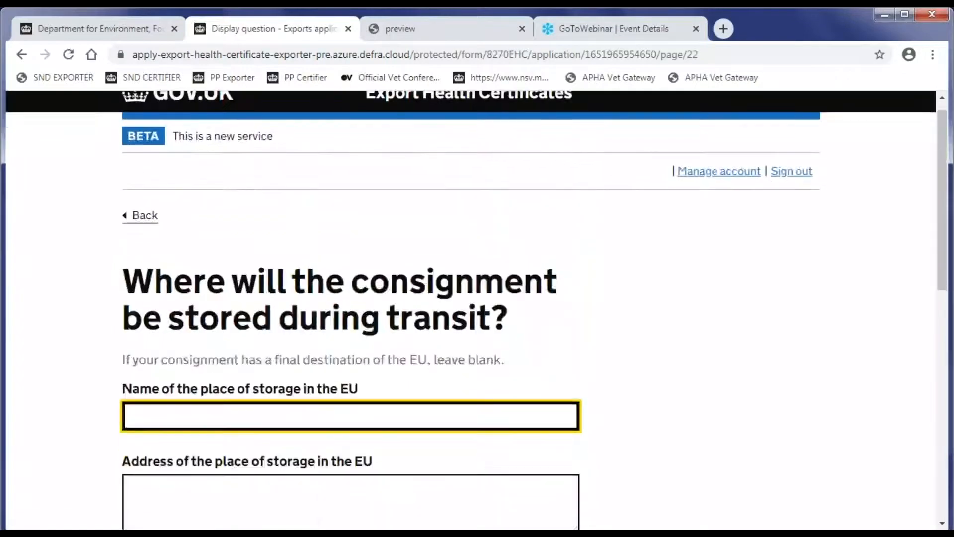
pyautogui.write('name')
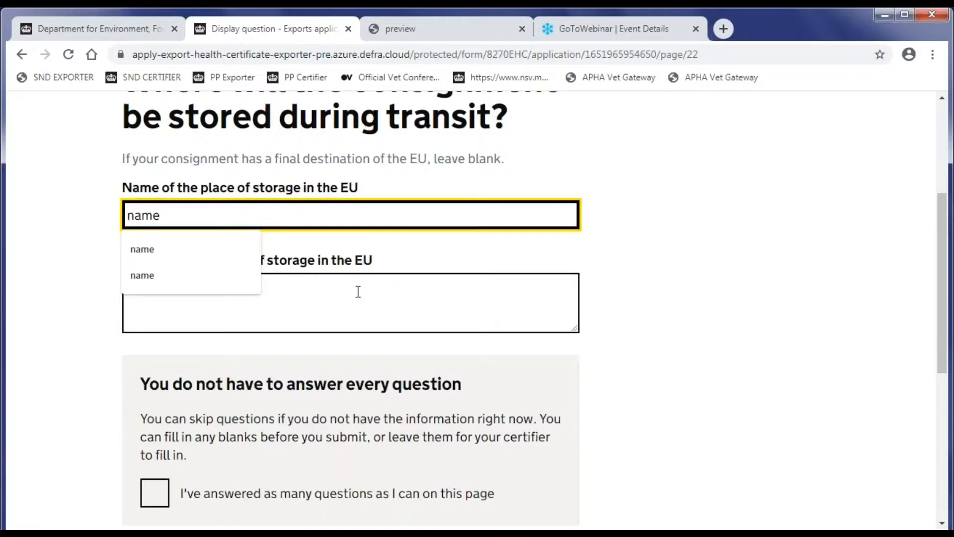
pyautogui.click(358, 292)
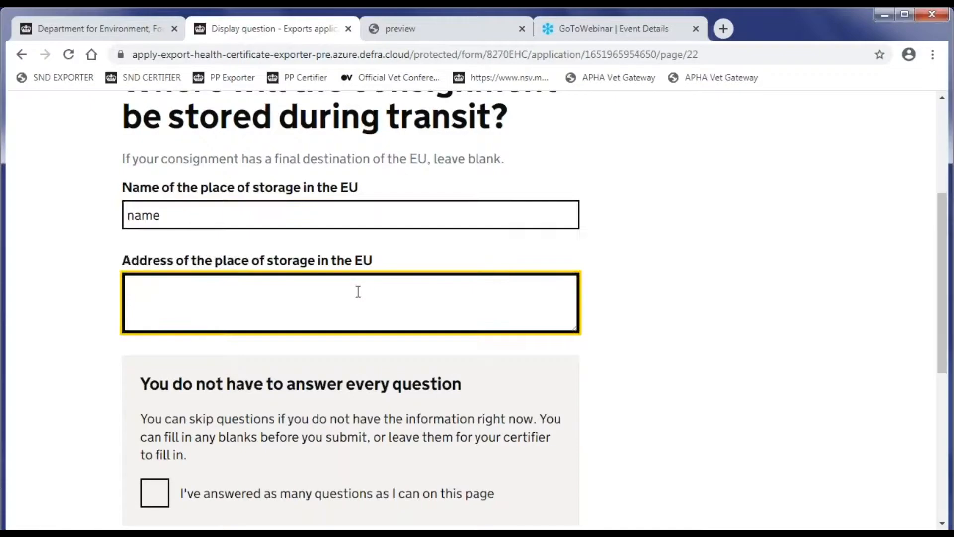
pyautogui.write('address 1')
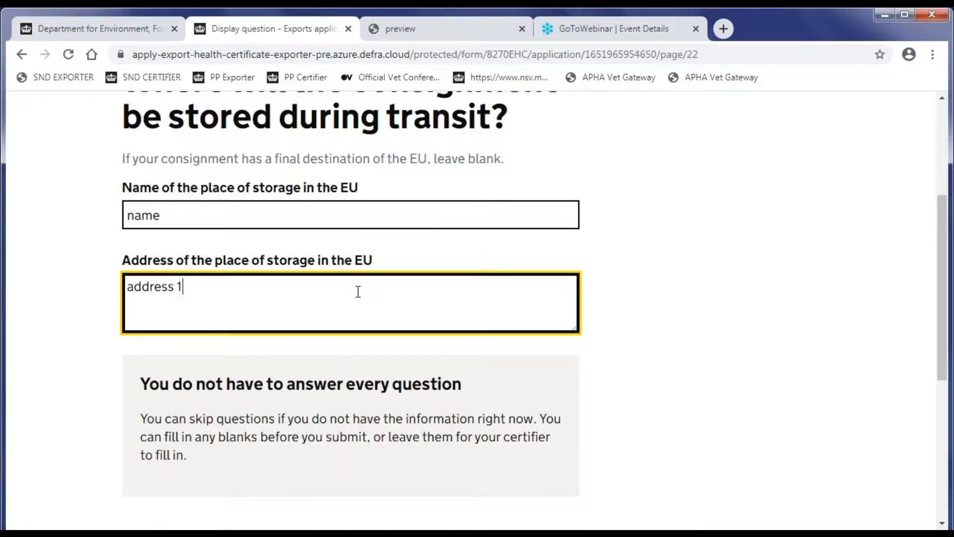
pyautogui.scroll(-2, 358, 292)
pyautogui.click(185, 409)
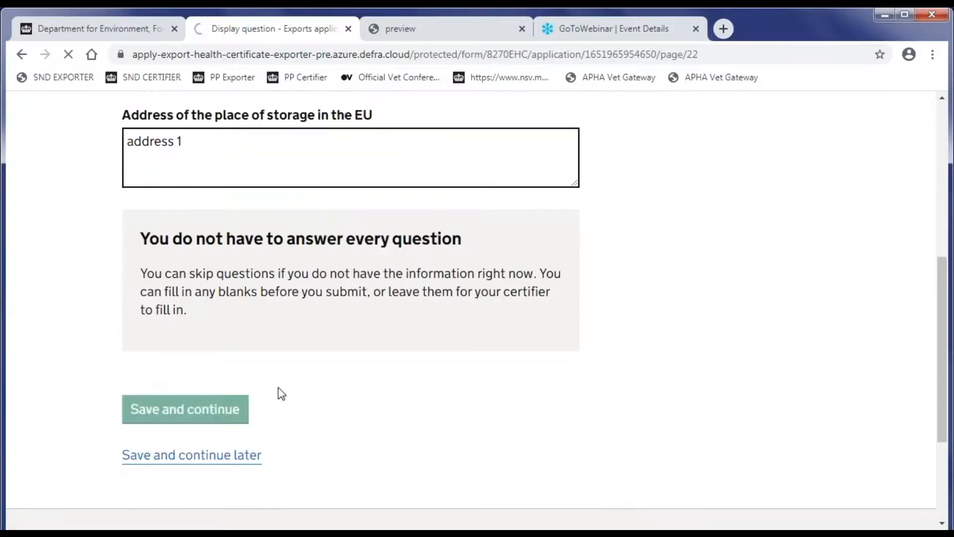
# Open the question about who the importer is and enter "name" as the importer name and "address 1" as the address
pyautogui.scroll(-15, 281, 394)
pyautogui.scroll(-6, 279, 392)
pyautogui.click(199, 289)
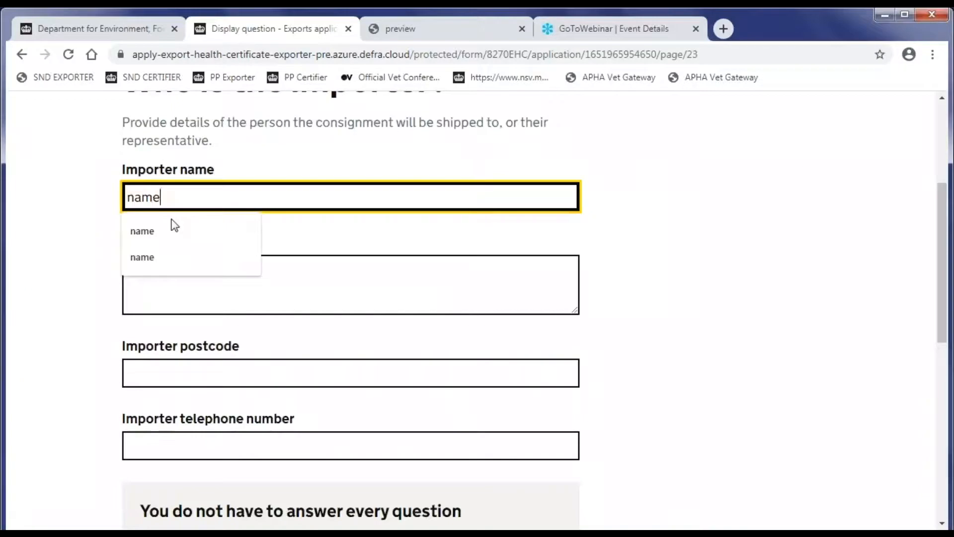
pyautogui.click(302, 279)
pyautogui.write('address 1')
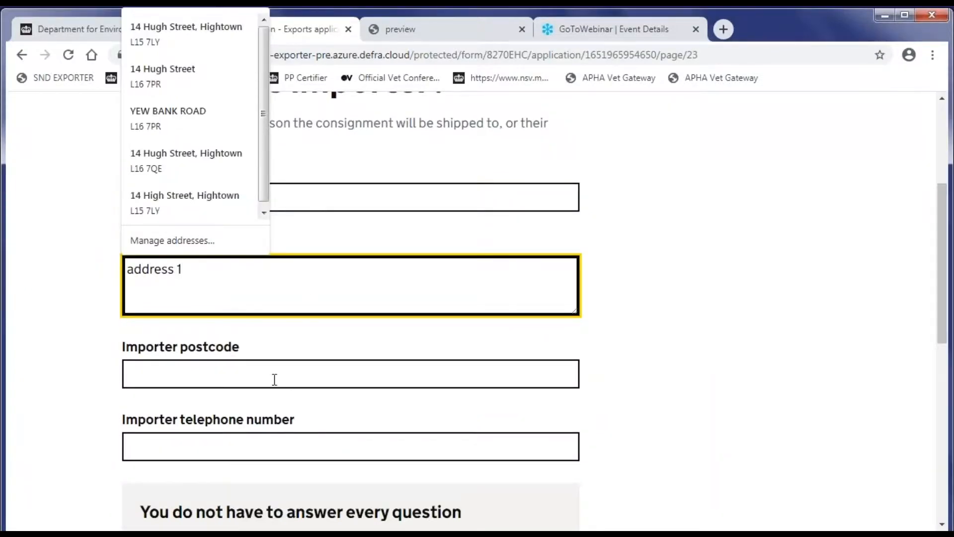
# Leave the importer postcode and telephone number blank, confirm that as many questions as possible are answered and save
pyautogui.click(274, 380)
pyautogui.scroll(-2, 237, 305)
pyautogui.scroll(-5, 234, 350)
pyautogui.click(154, 329)
pyautogui.click(192, 425)
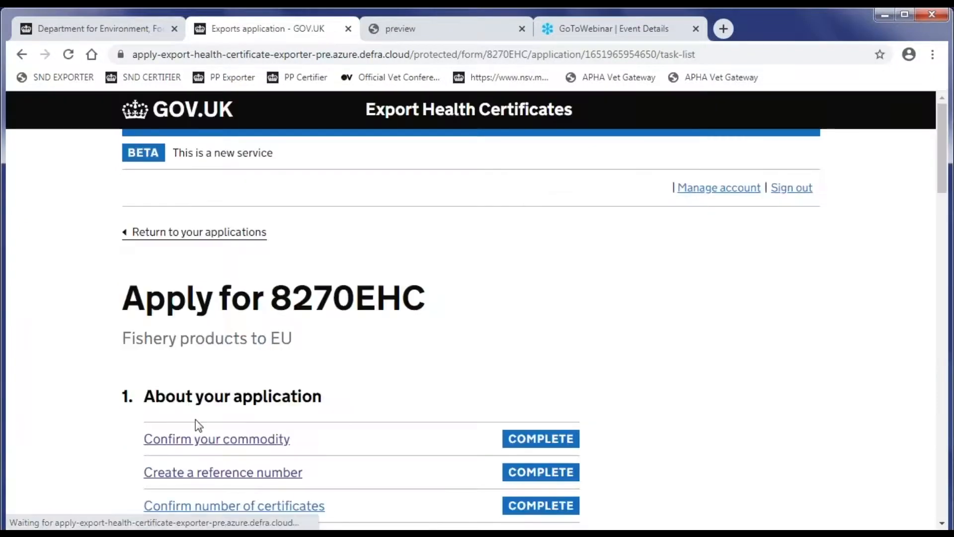
# Skip the optional supporting documents and open the task for checking the answers and submitting the application
pyautogui.scroll(-15, 357, 403)
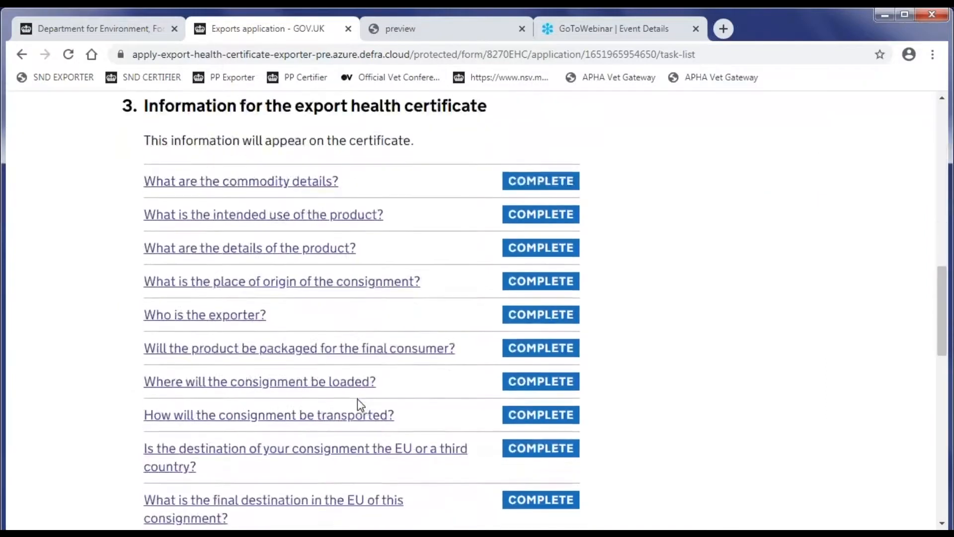
pyautogui.scroll(-5, 356, 403)
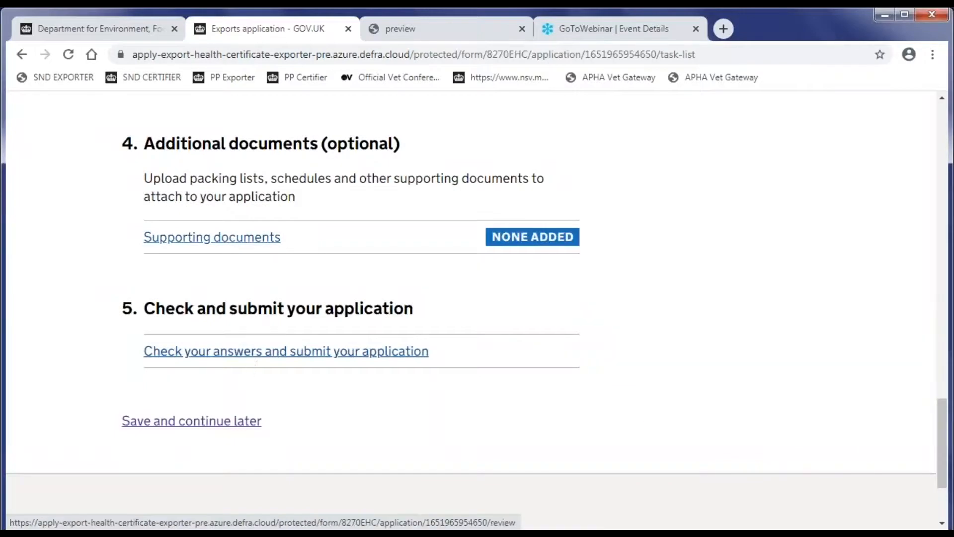
pyautogui.click(251, 354)
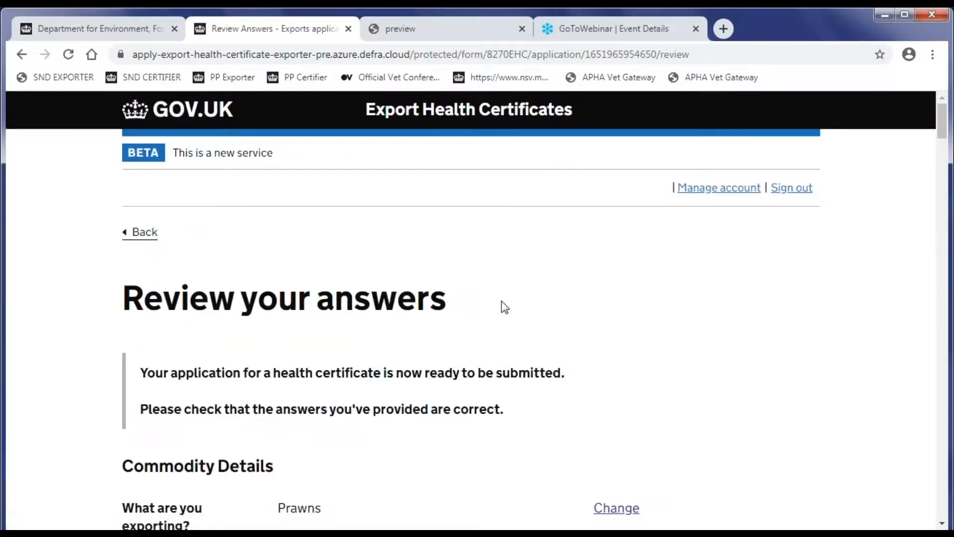
# Read through all the answers on the review page, from the commodity details to the importer and supporting documents
pyautogui.scroll(-2, 505, 307)
pyautogui.scroll(-6, 504, 306)
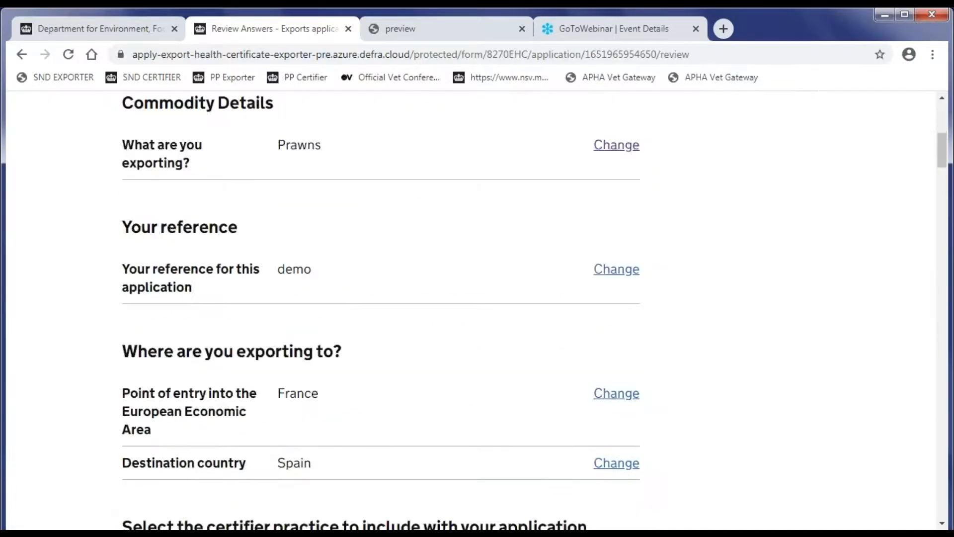
pyautogui.scroll(-4, 381, 310)
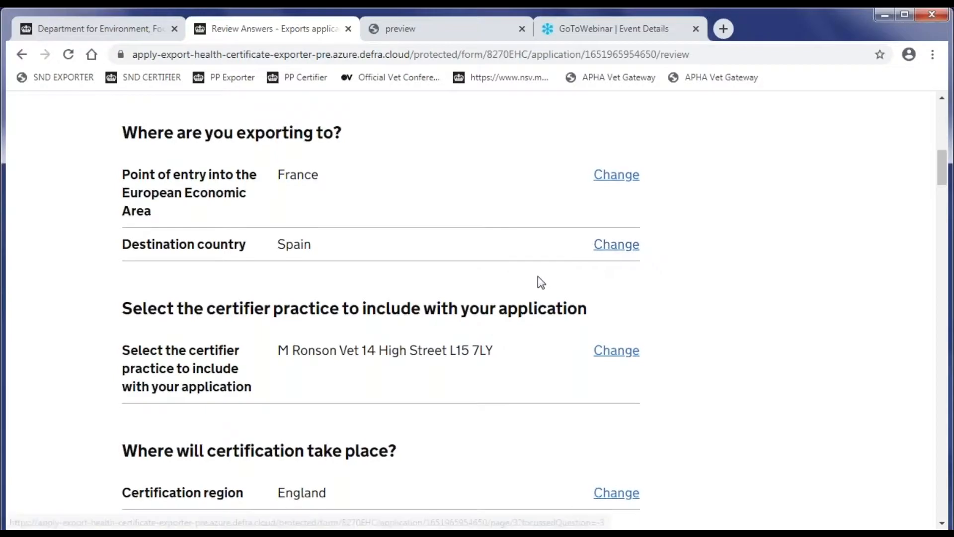
pyautogui.scroll(-17, 538, 278)
pyautogui.scroll(-17, 538, 276)
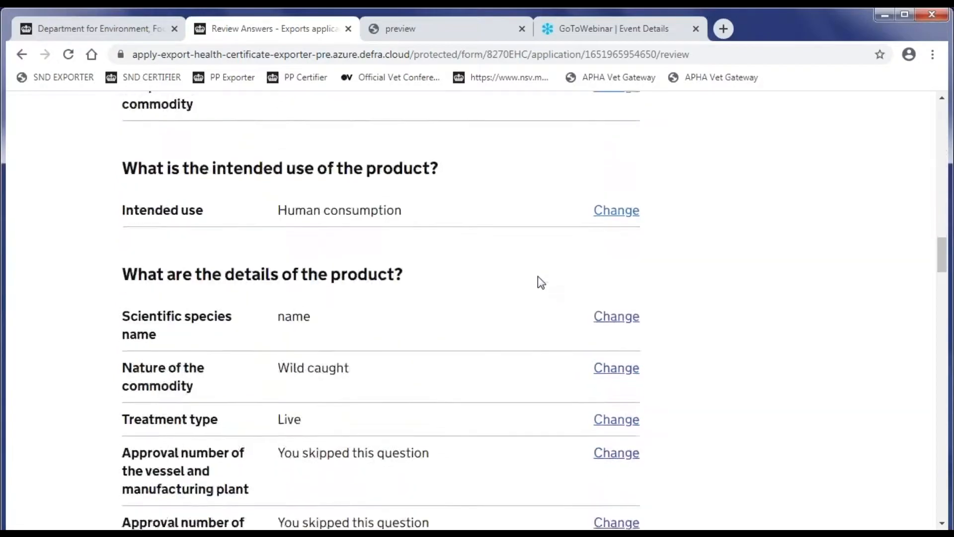
pyautogui.scroll(-14, 538, 277)
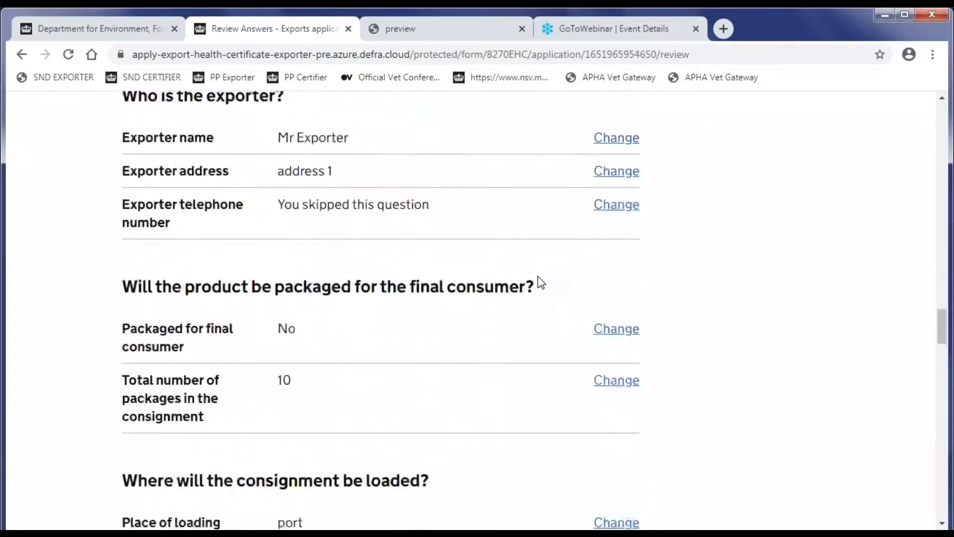
pyautogui.scroll(-20, 538, 278)
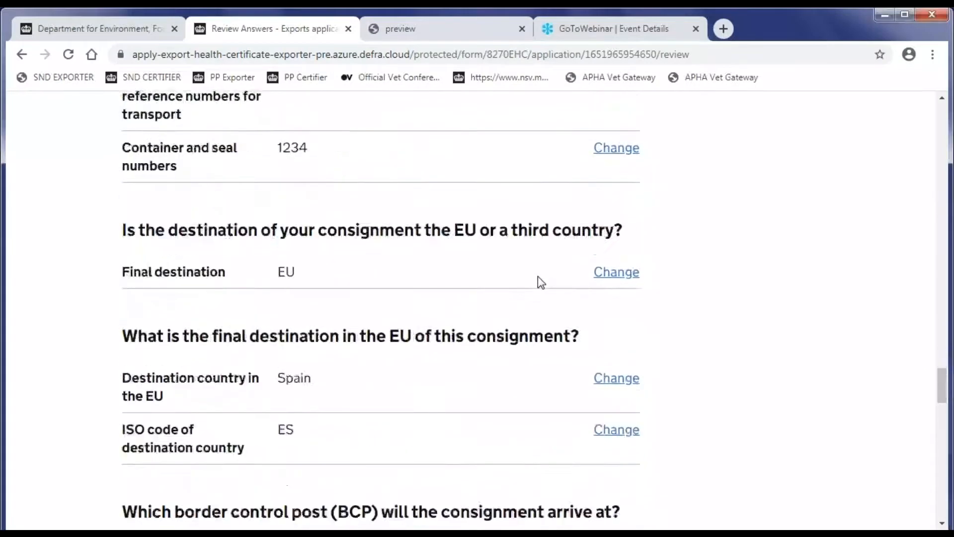
pyautogui.scroll(-10, 538, 277)
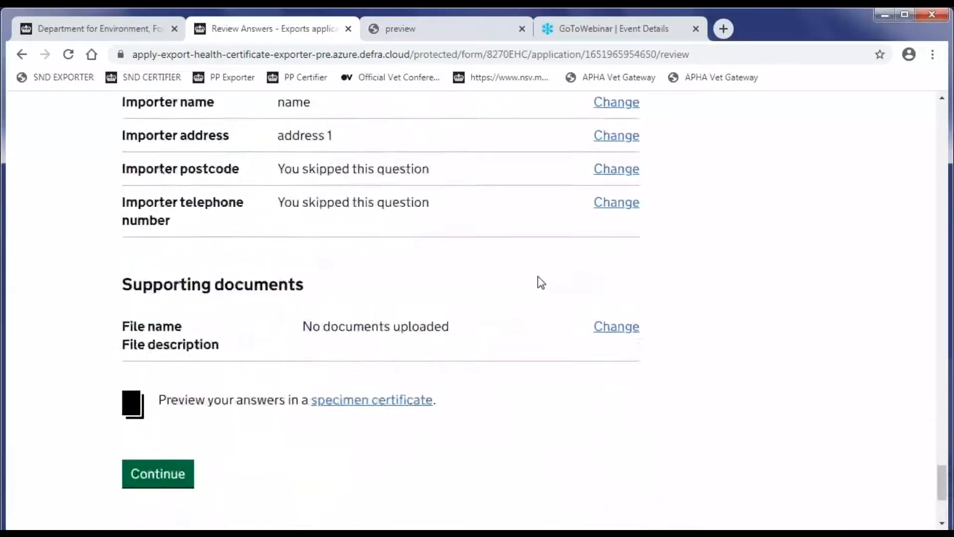
# Preview the answers in a specimen certificate and look through its English, French and Spanish versions
pyautogui.click(396, 266)
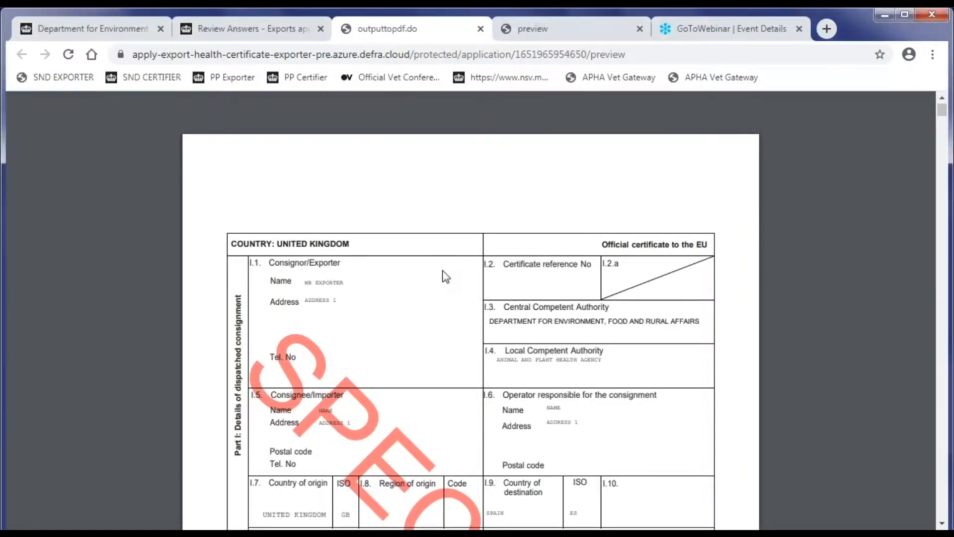
pyautogui.scroll(-15, 443, 271)
pyautogui.scroll(-20, 446, 276)
pyautogui.scroll(-15, 446, 276)
pyautogui.scroll(-1, 446, 277)
pyautogui.scroll(1, 446, 277)
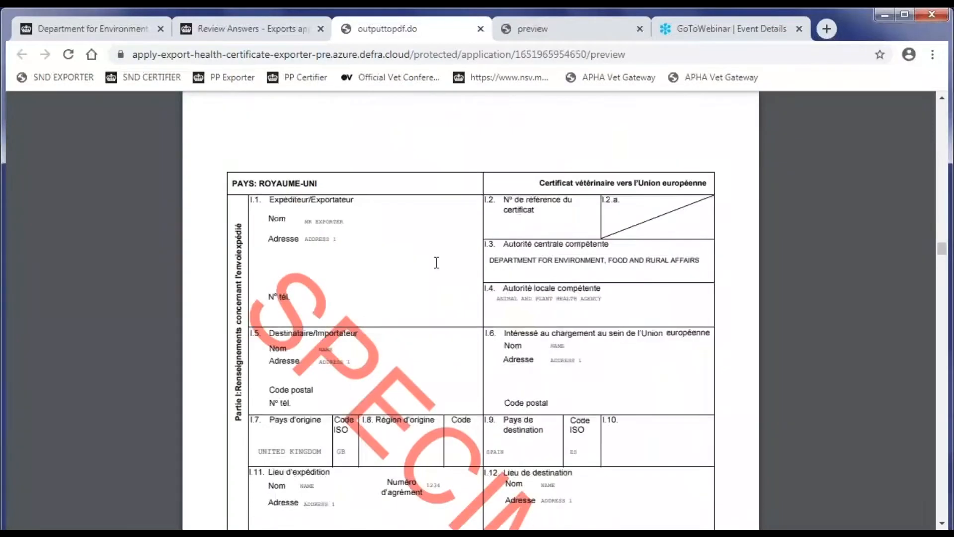
pyautogui.scroll(-15, 437, 262)
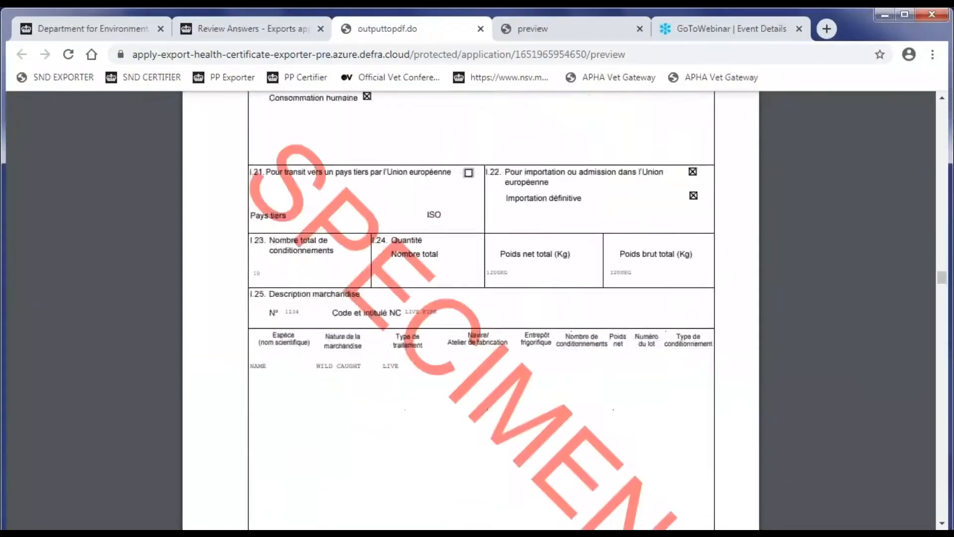
pyautogui.scroll(-20, 471, 310)
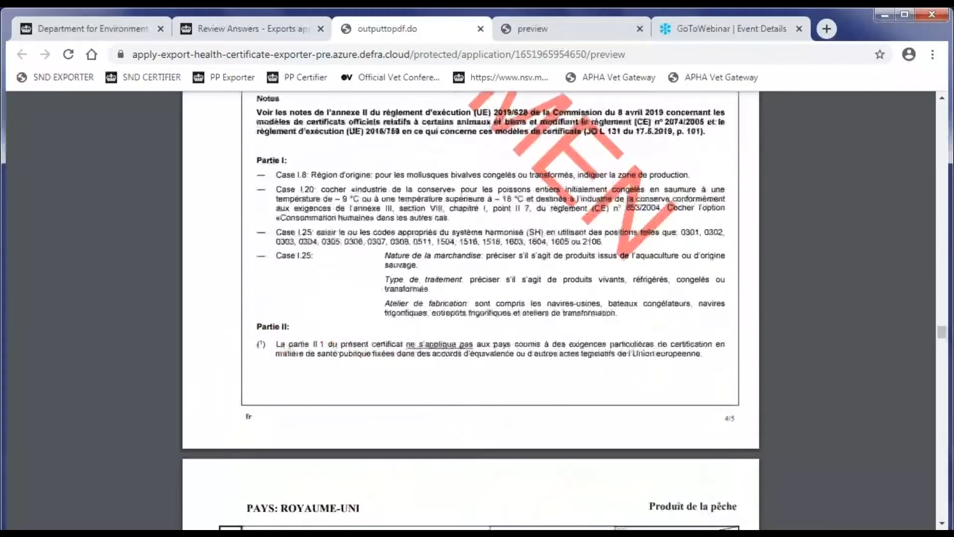
pyautogui.scroll(-10, 471, 310)
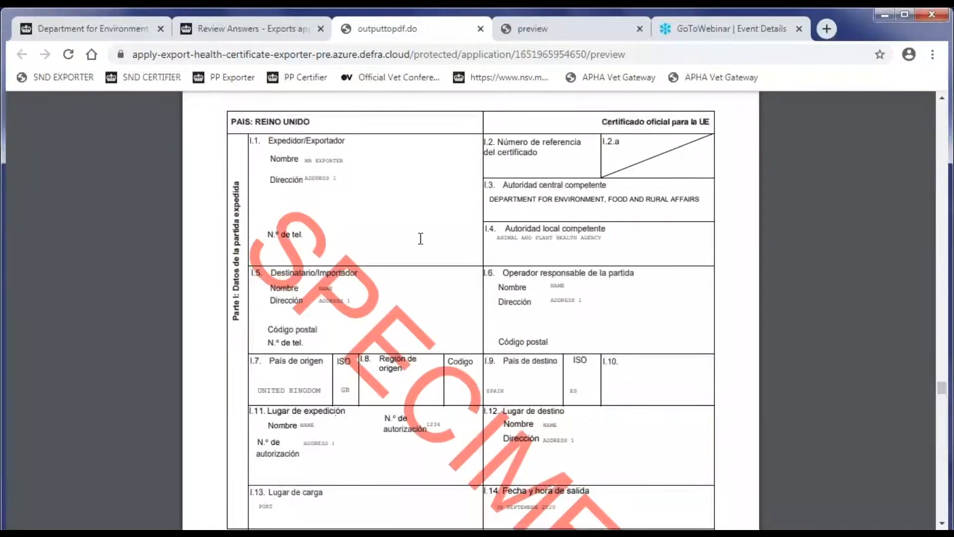
# Return to the answer review, continue to the declaration, confirm that the information provided is correct and submit the application
pyautogui.click(274, 29)
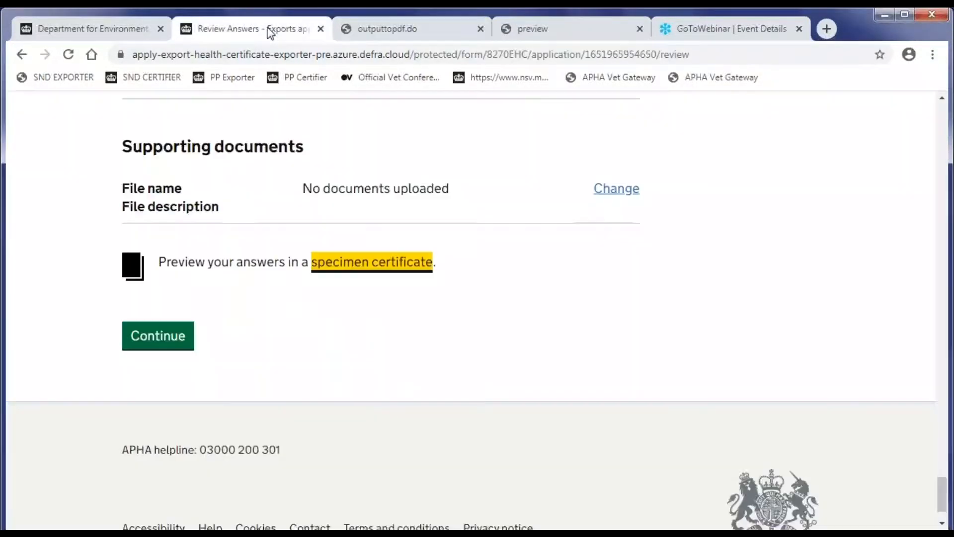
pyautogui.click(156, 336)
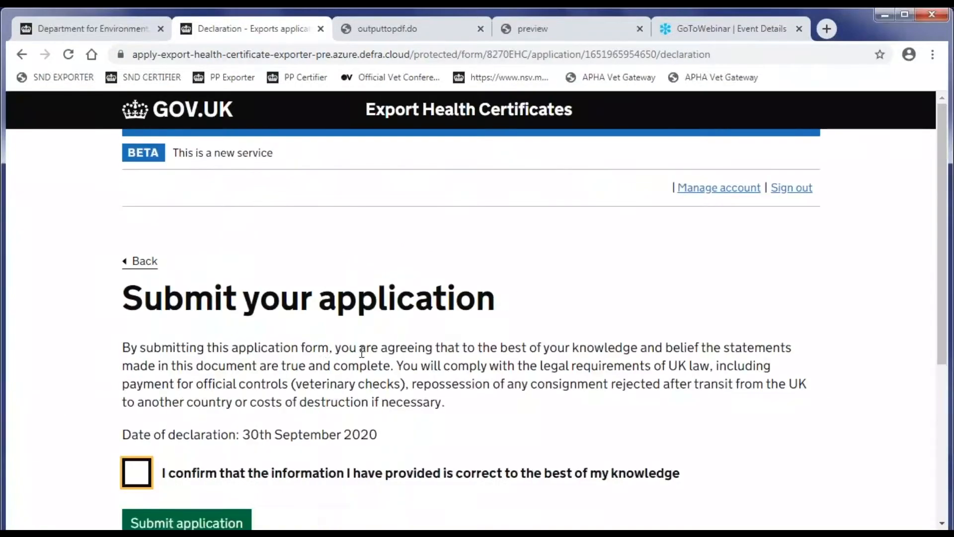
pyautogui.scroll(-2, 358, 351)
pyautogui.click(140, 400)
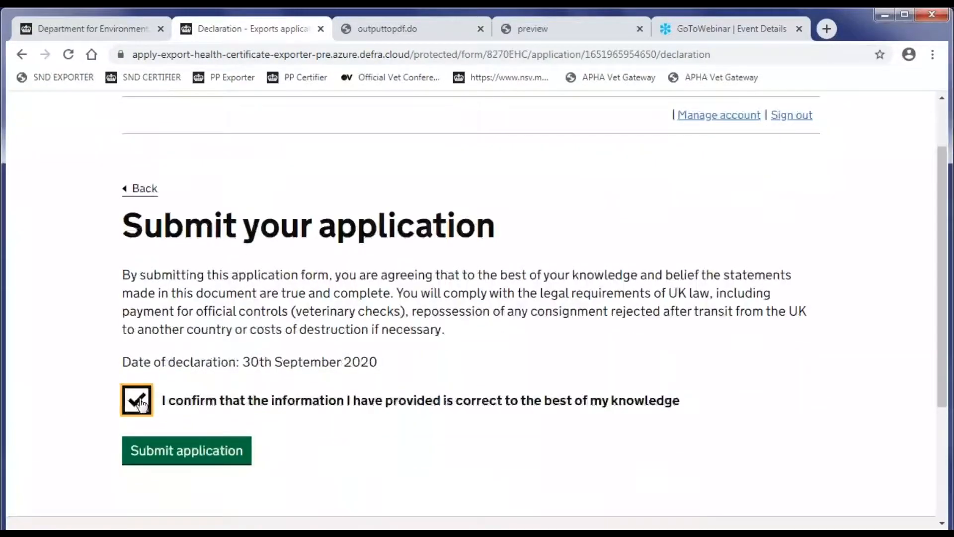
pyautogui.click(177, 453)
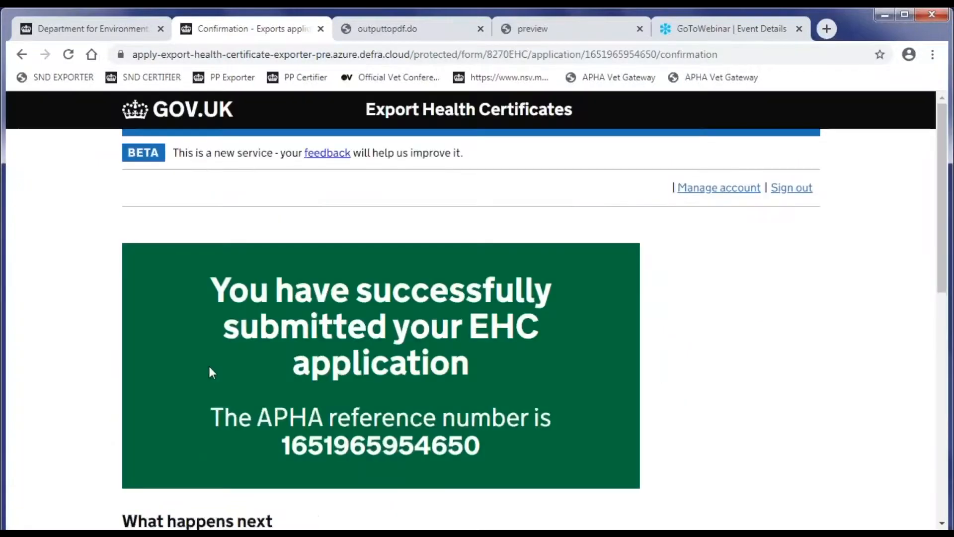
# Read the reference number, next steps and help details on the submission confirmation and open the list of applications
pyautogui.scroll(-3, 200, 342)
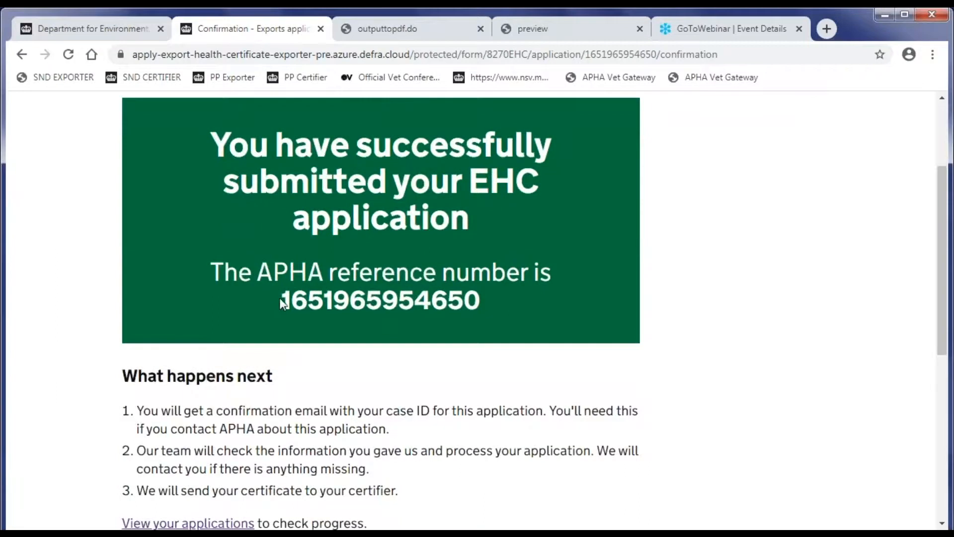
pyautogui.scroll(-3, 279, 297)
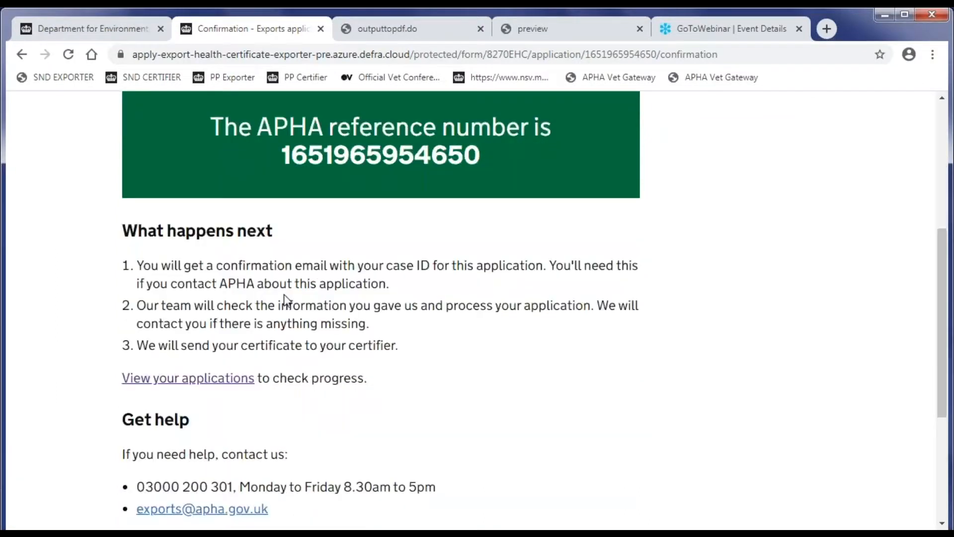
pyautogui.scroll(-2, 451, 383)
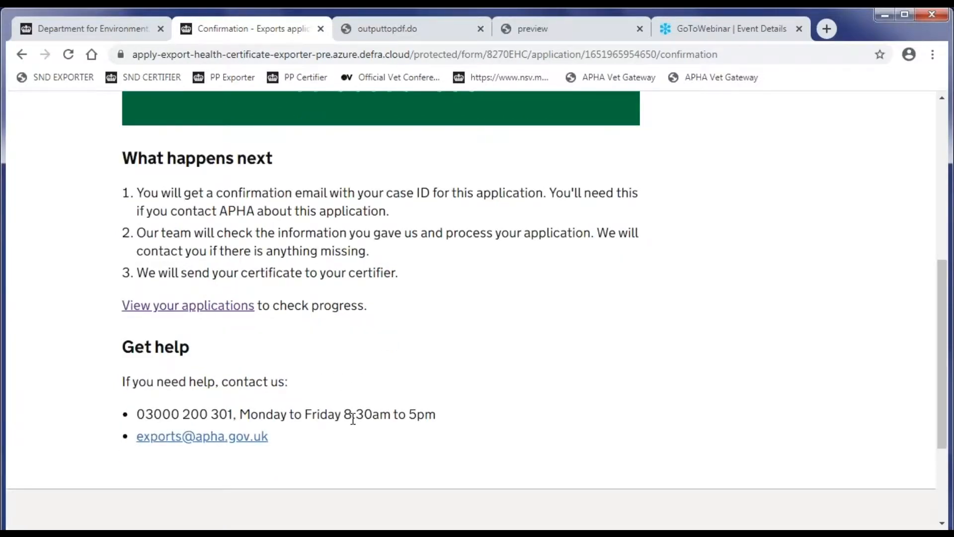
pyautogui.click(213, 305)
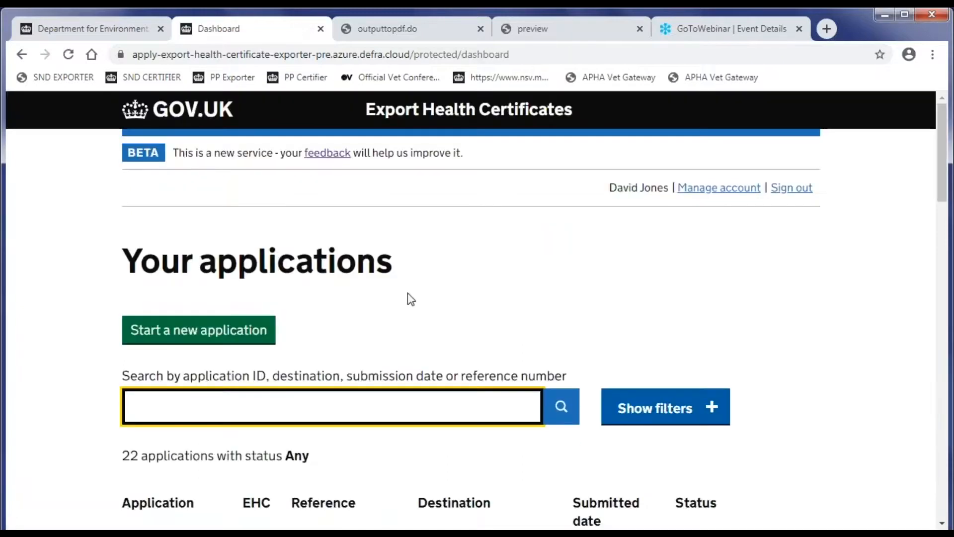
# Refresh the list of applications, clone the submitted 8270 application with the reference "demo" and confirm the cloning
pyautogui.scroll(-3, 407, 296)
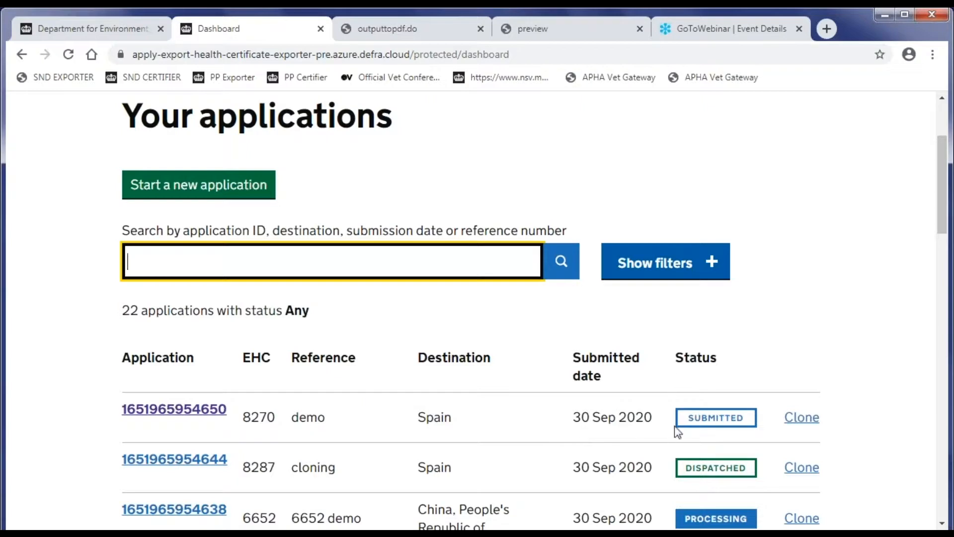
pyautogui.click(68, 55)
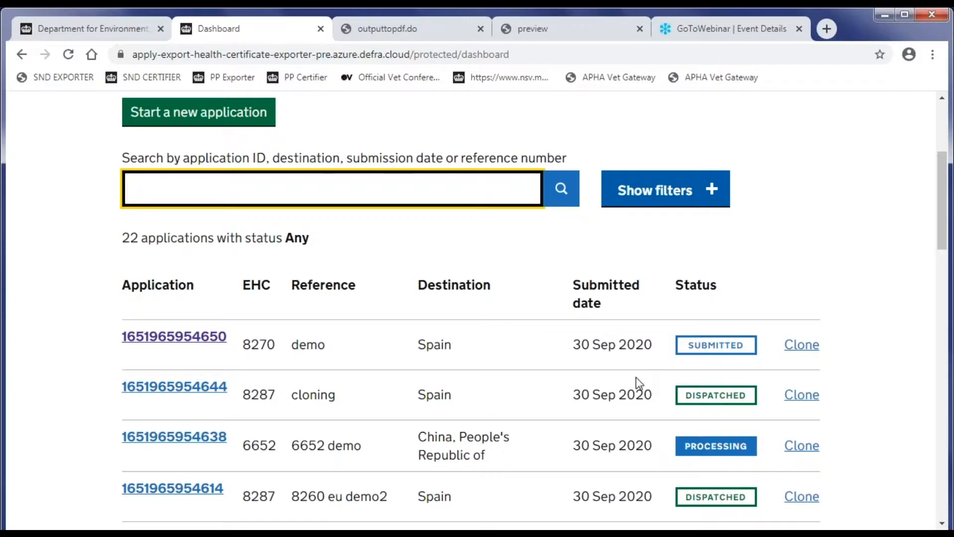
pyautogui.scroll(3, 639, 383)
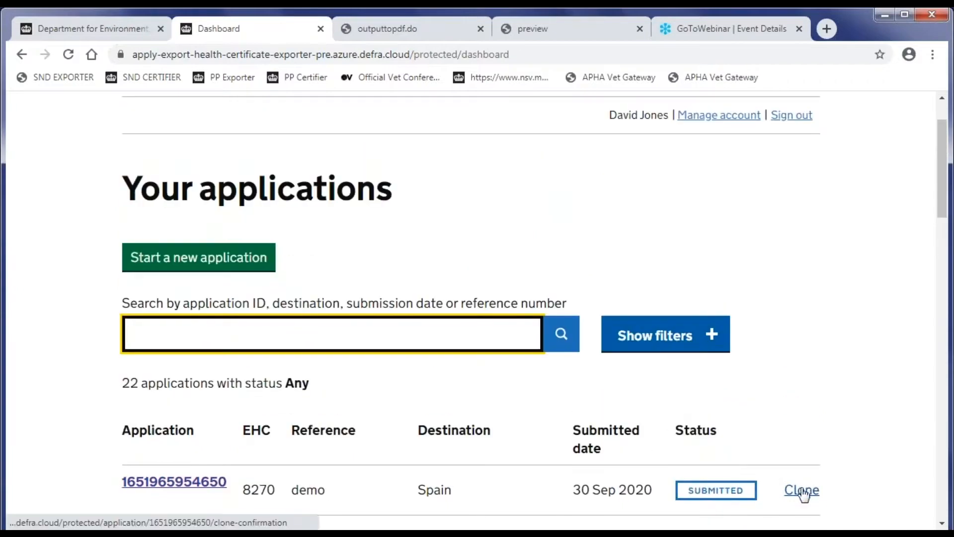
pyautogui.click(802, 490)
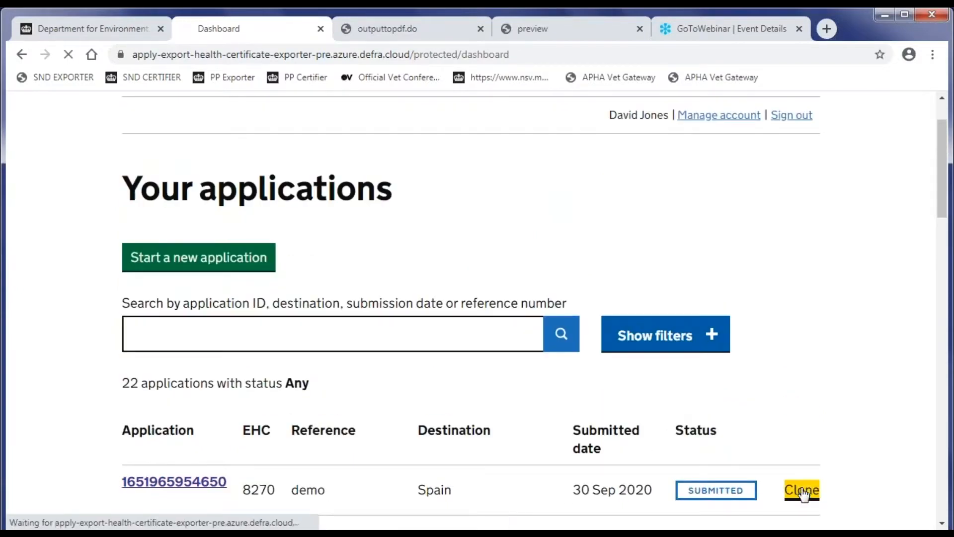
pyautogui.scroll(-5, 428, 390)
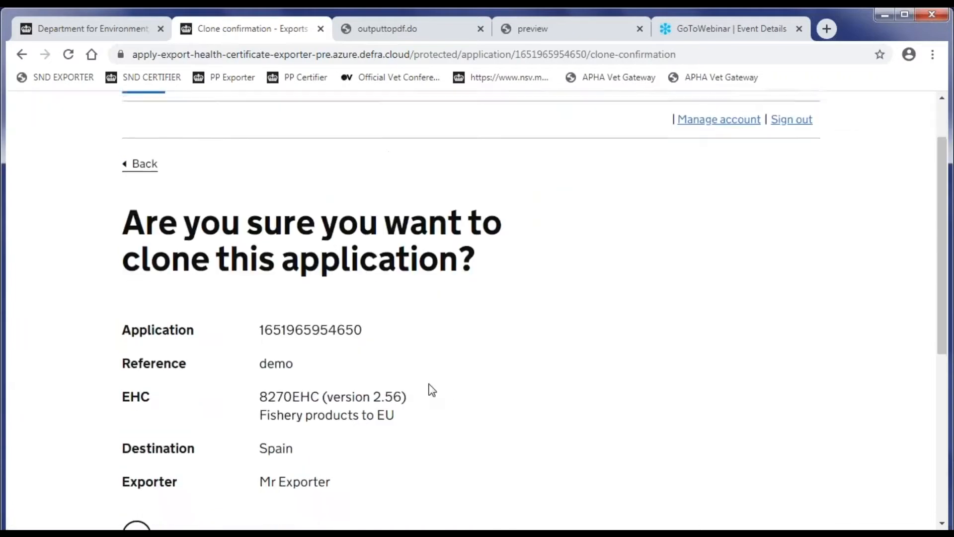
pyautogui.scroll(-1, 432, 391)
pyautogui.click(136, 312)
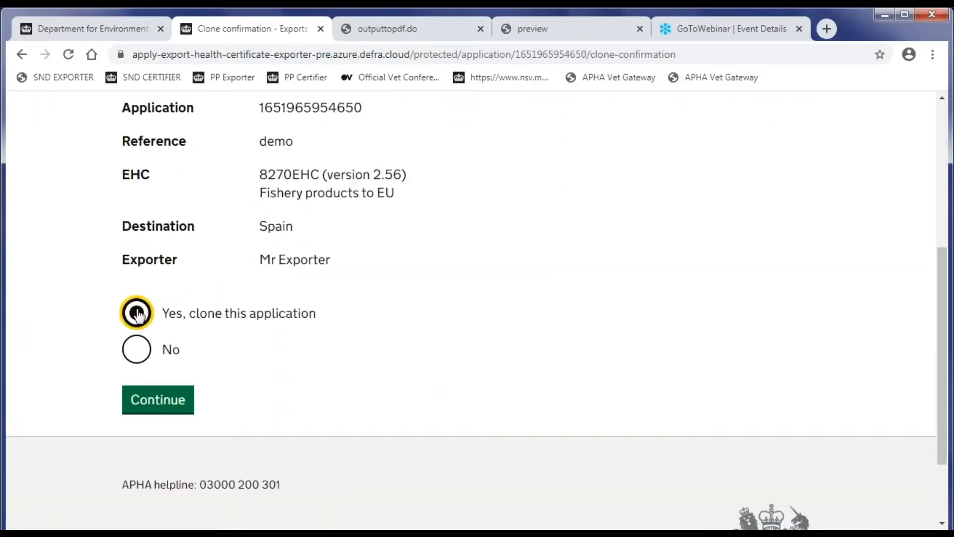
pyautogui.click(151, 406)
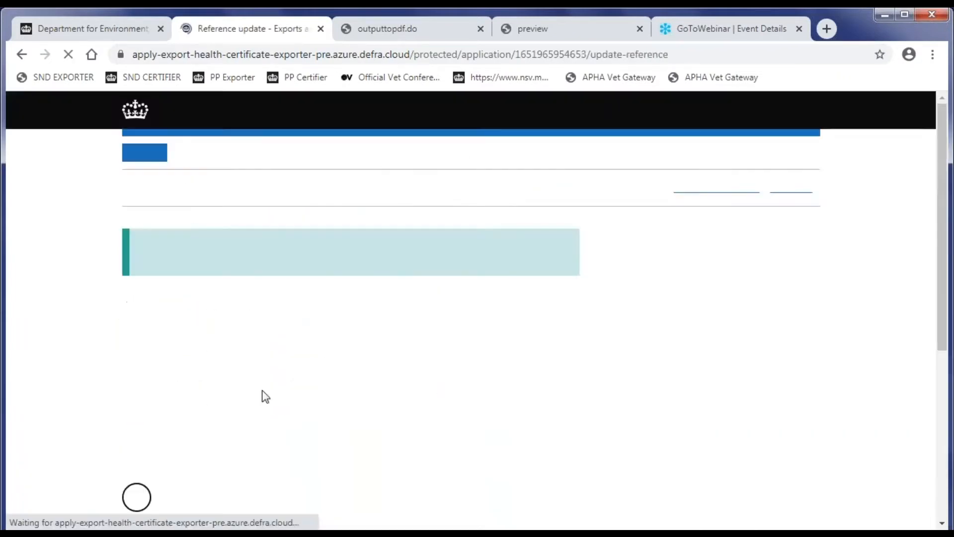
# Choose a different reference for the cloned application, enter "demo 2" and save it
pyautogui.scroll(-3, 265, 396)
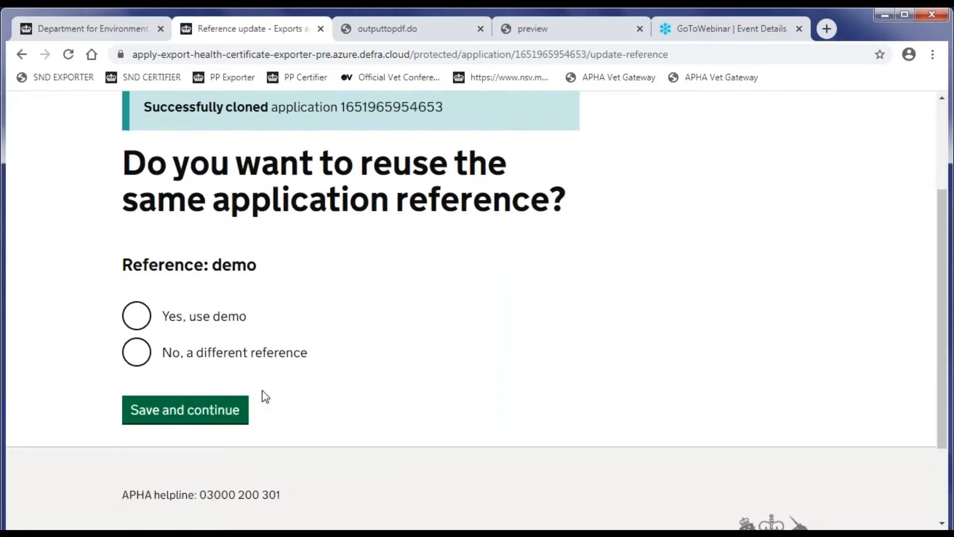
pyautogui.click(136, 352)
pyautogui.click(193, 413)
pyautogui.write('demo 2')
pyautogui.click(523, 421)
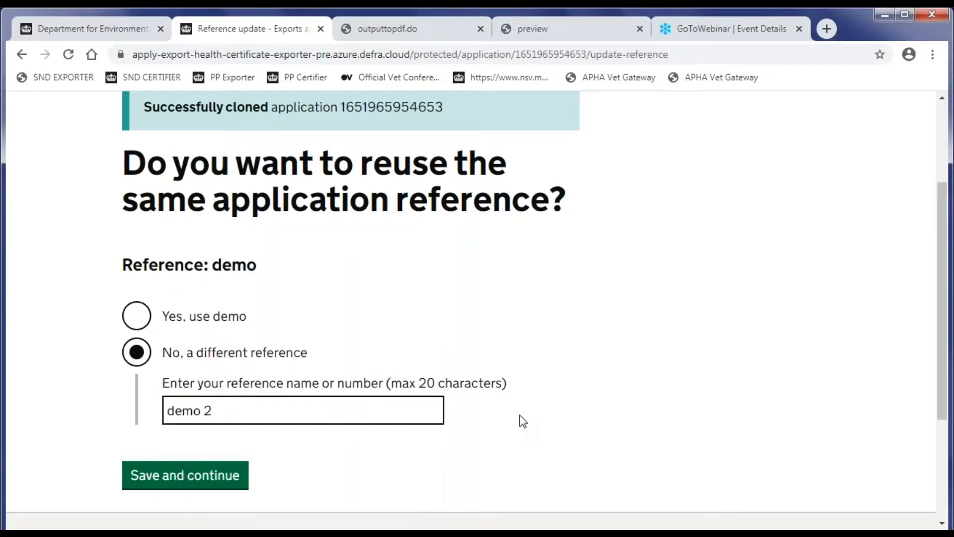
pyautogui.click(201, 476)
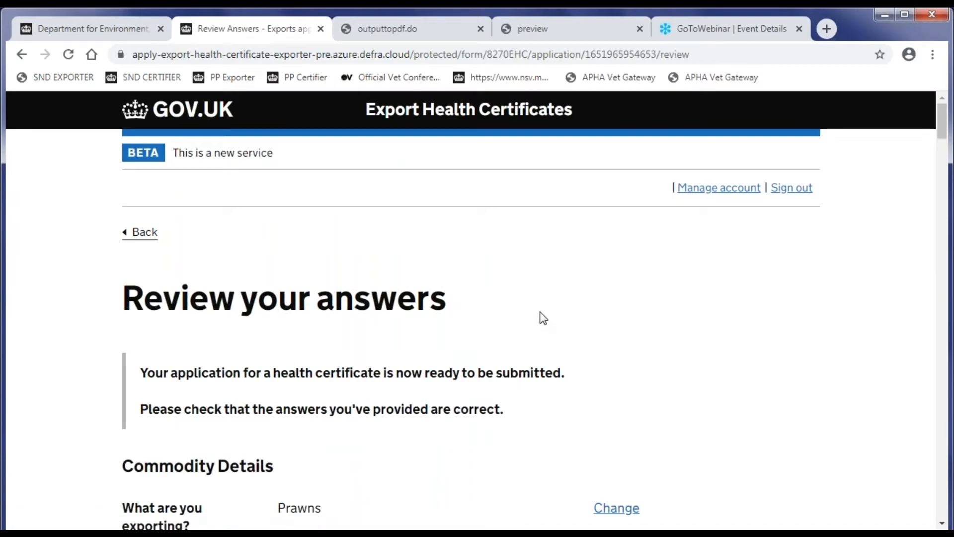
# Review the cloned application's answers from the commodity details to the supporting documents and continue to the declaration
pyautogui.scroll(-3, 544, 319)
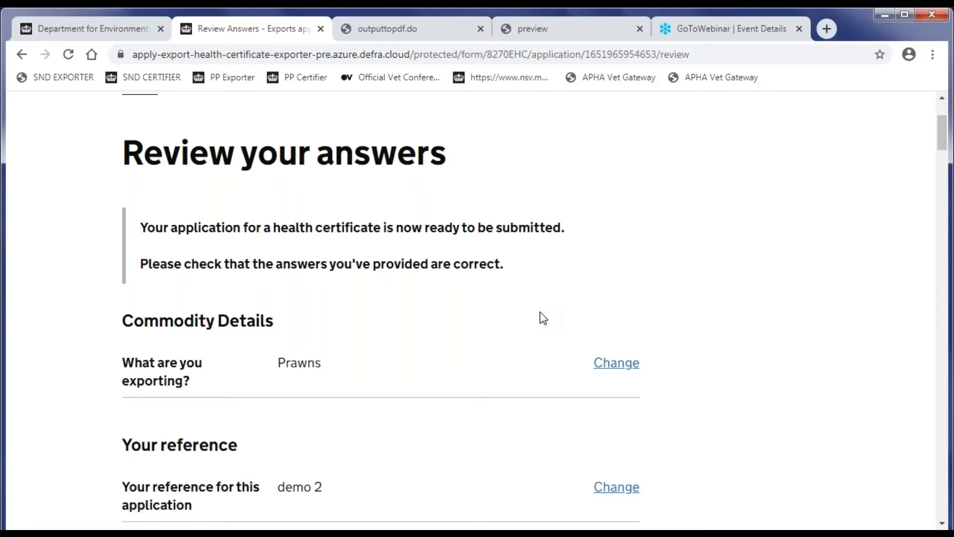
pyautogui.scroll(-5, 543, 318)
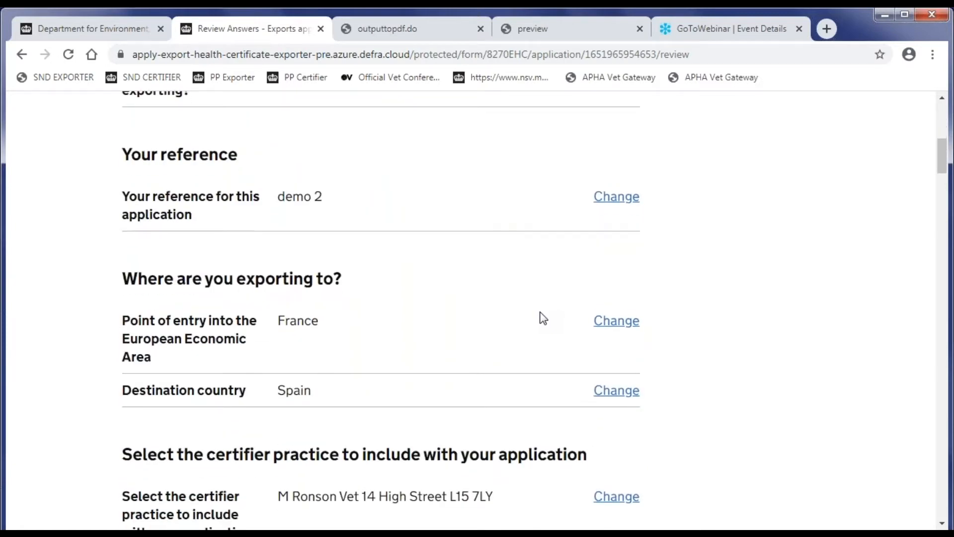
pyautogui.scroll(-16, 541, 255)
pyautogui.scroll(-20, 544, 279)
pyautogui.scroll(-20, 545, 279)
pyautogui.scroll(-15, 545, 280)
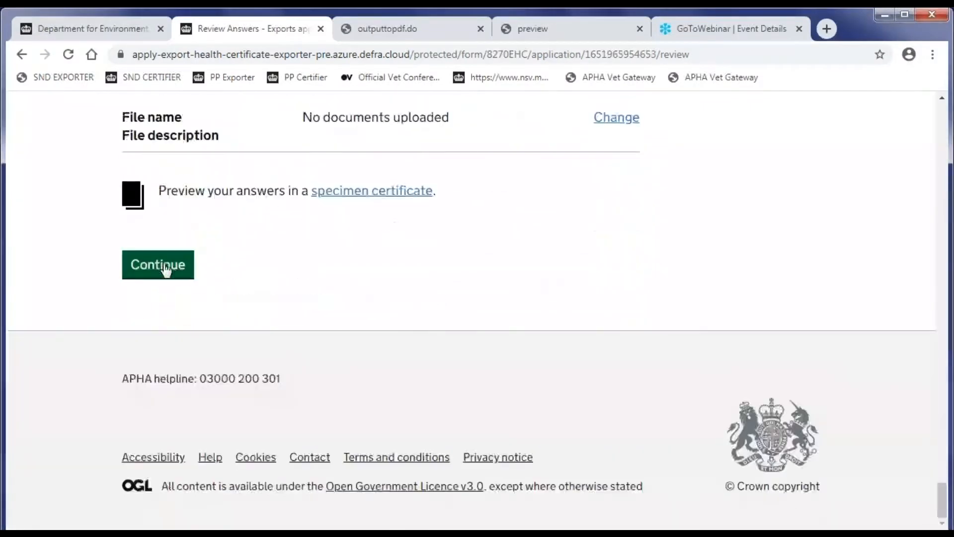
pyautogui.click(158, 264)
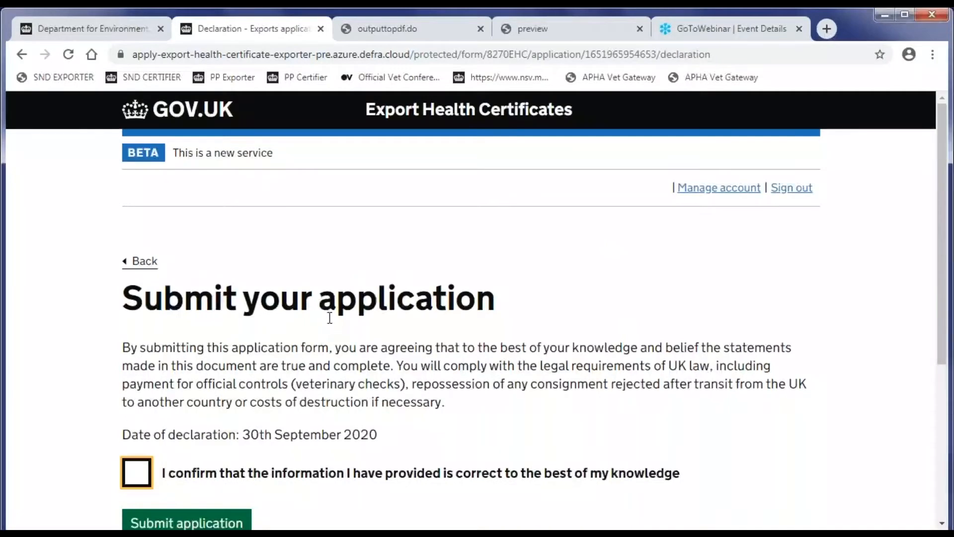
# Confirm that the information provided is correct and submit the cloned application
pyautogui.click(147, 483)
pyautogui.scroll(-3, 174, 467)
pyautogui.click(198, 378)
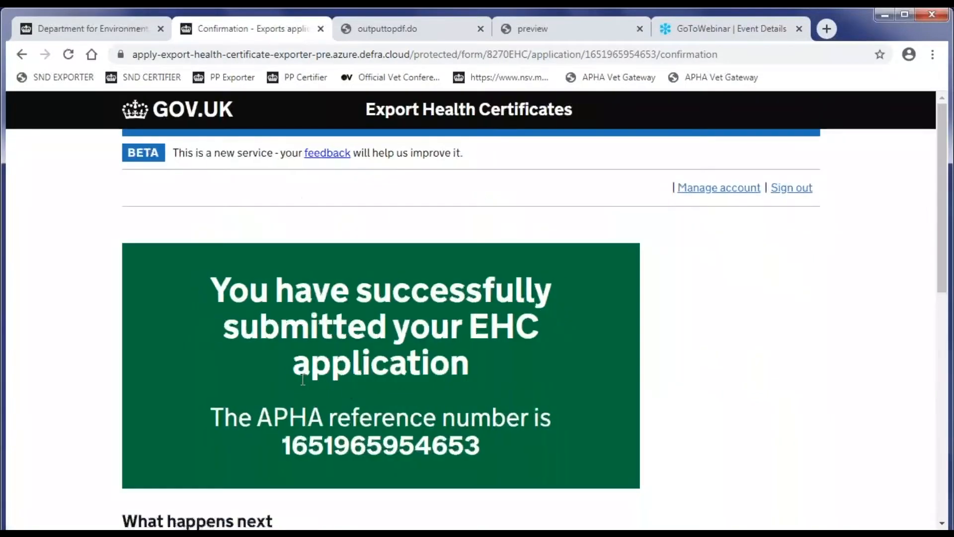
# Read the submission confirmation's next steps, then open the list of applications and check their statuses
pyautogui.scroll(-3, 303, 379)
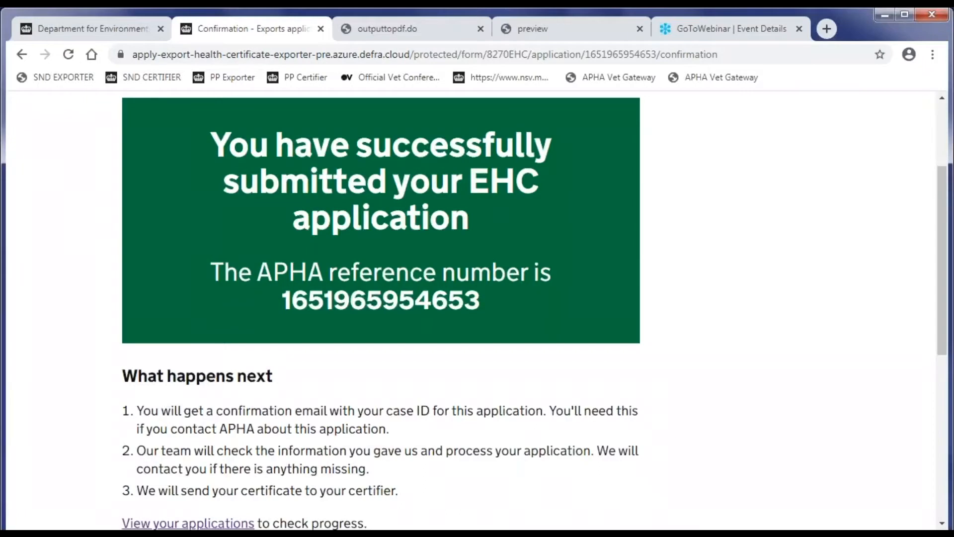
pyautogui.scroll(-3, 380, 308)
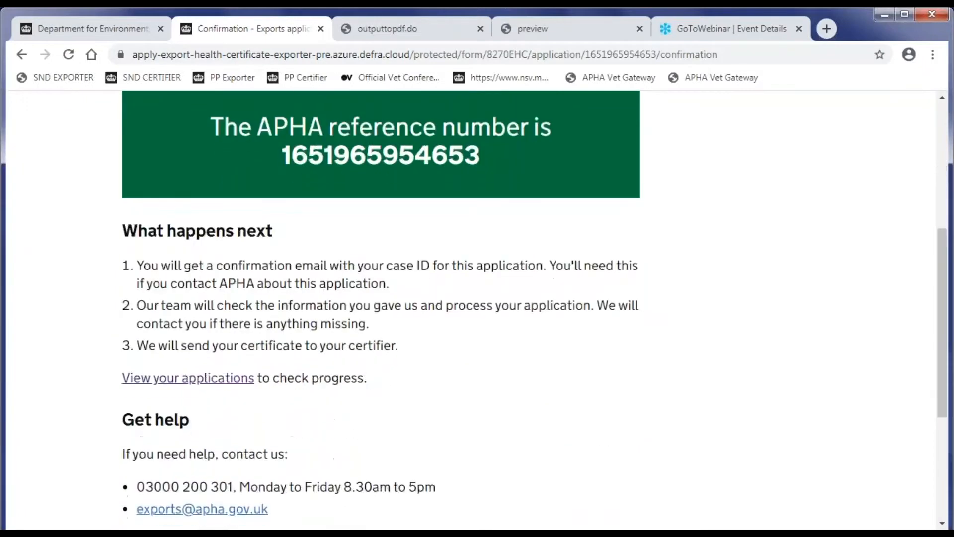
pyautogui.click(214, 380)
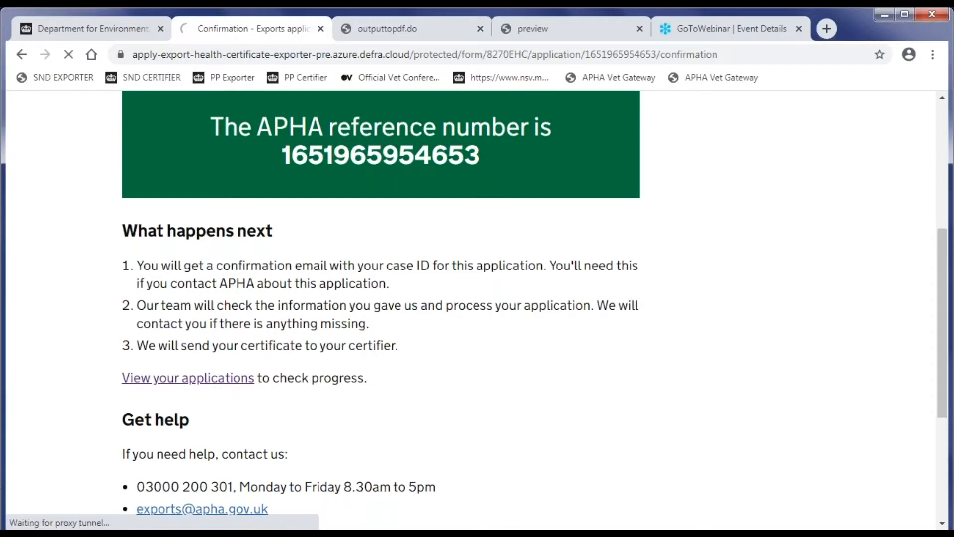
pyautogui.scroll(-1, 492, 350)
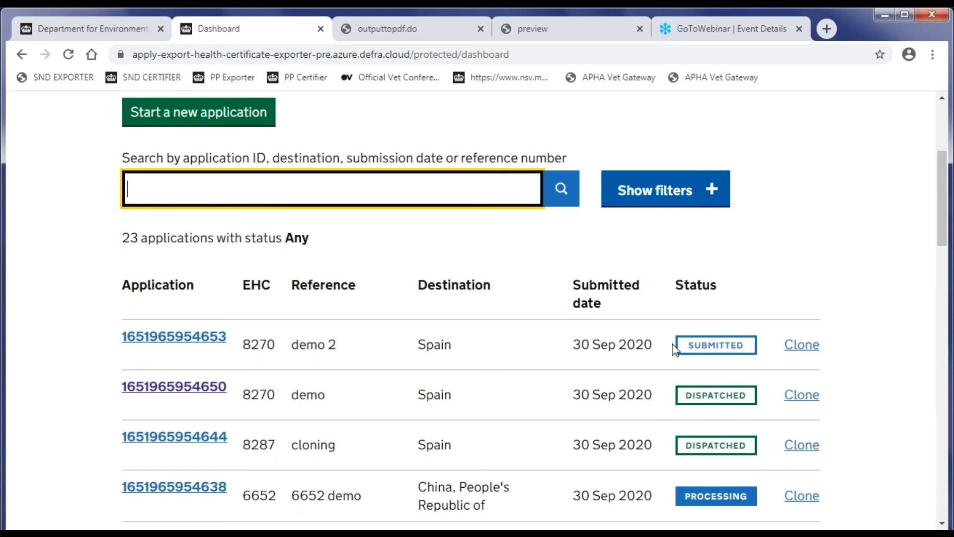
pyautogui.scroll(1, 674, 349)
pyautogui.scroll(3, 675, 350)
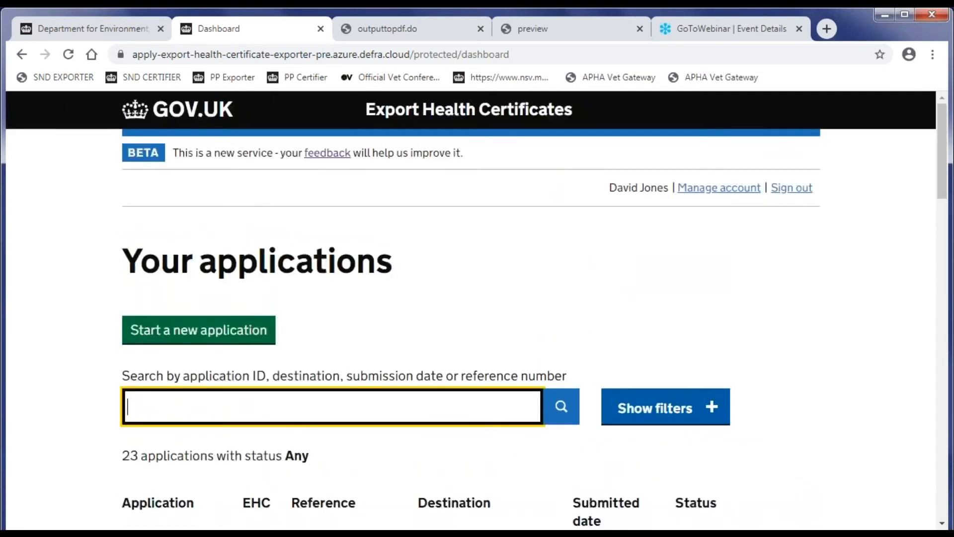